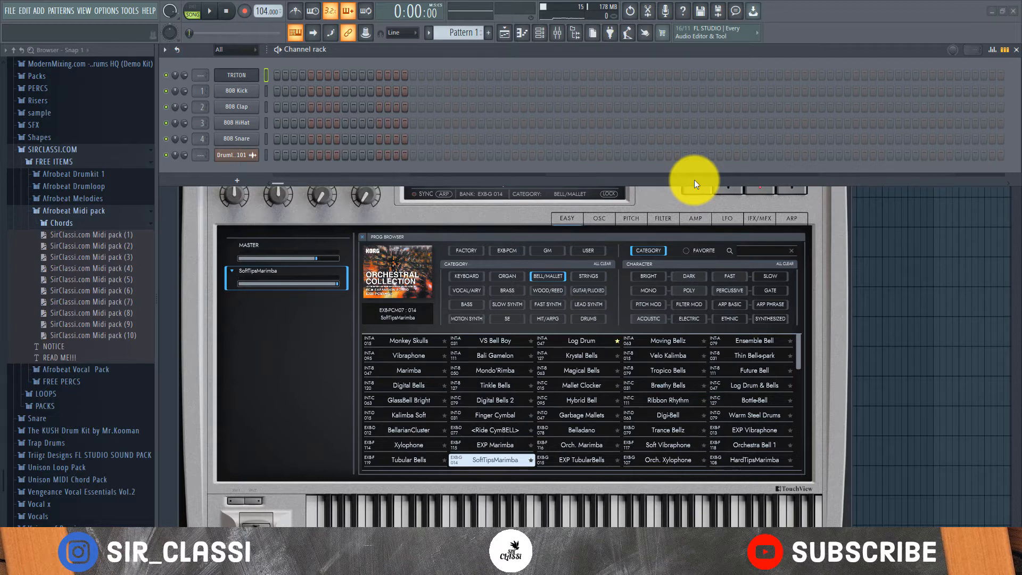
left_click(663, 204)
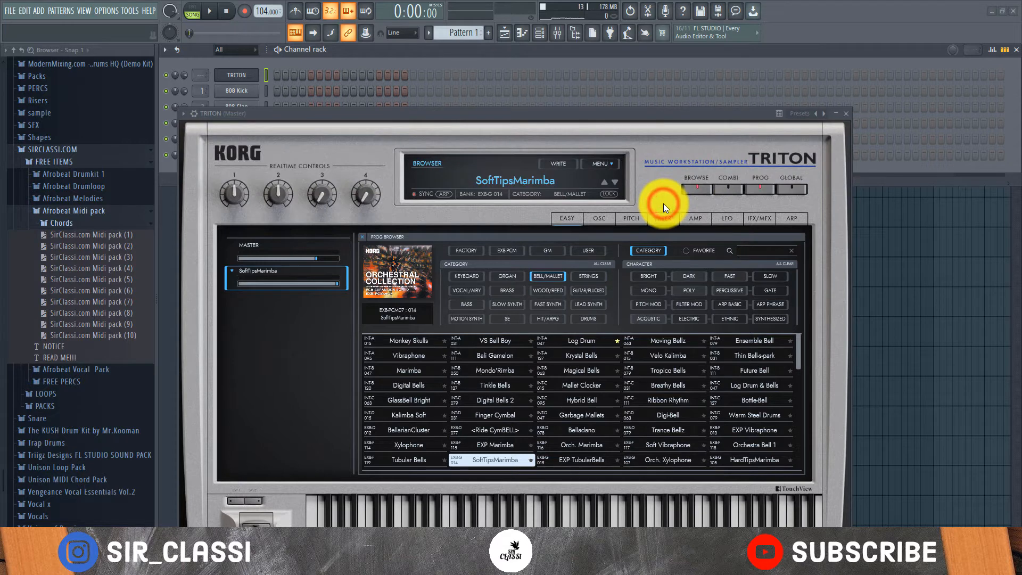
left_click(634, 48)
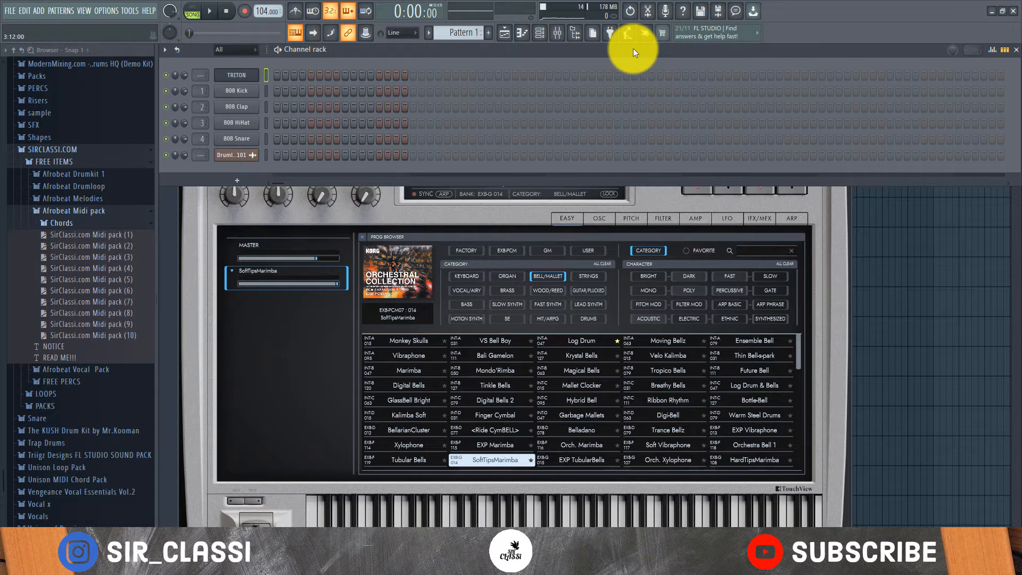
- In the TRITON channel's piano roll, add notes E4, B4 and D3 in bar 1, G#3 in bar 3 and G2 just before bar 5
right_click(237, 75)
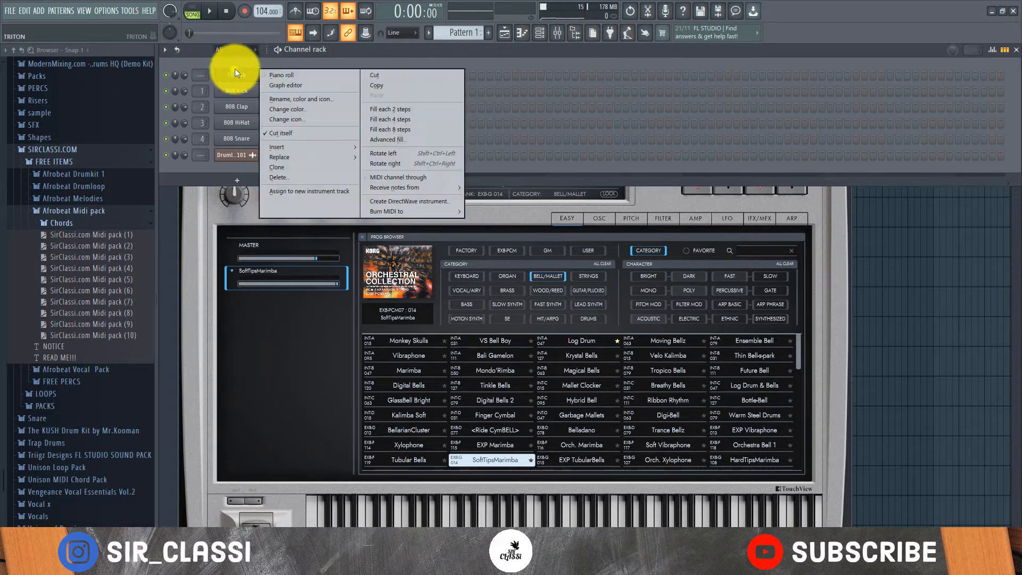
left_click(266, 77)
left_click(245, 138)
left_click(226, 205)
left_click(437, 281)
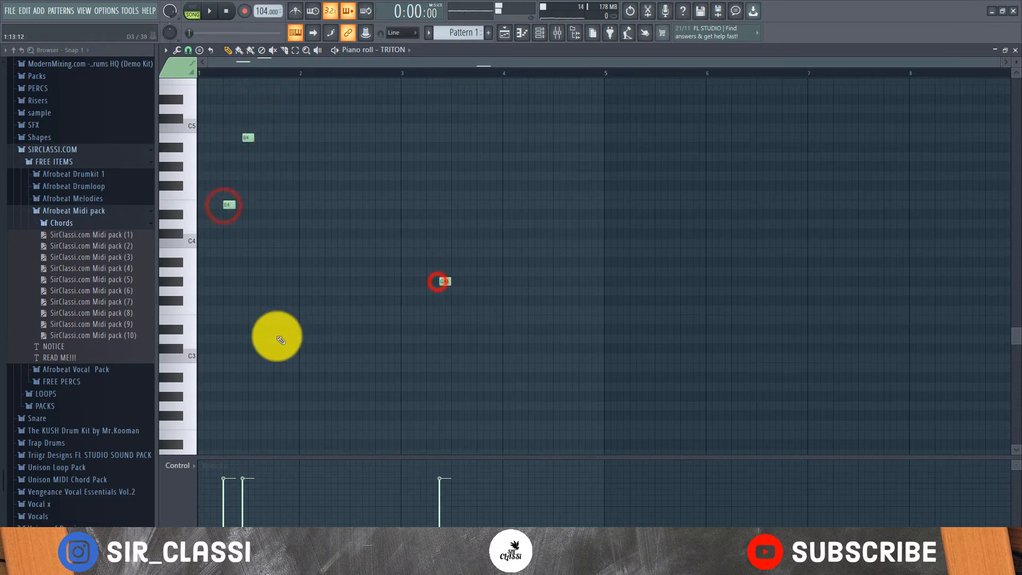
left_click(279, 339)
left_click(603, 407)
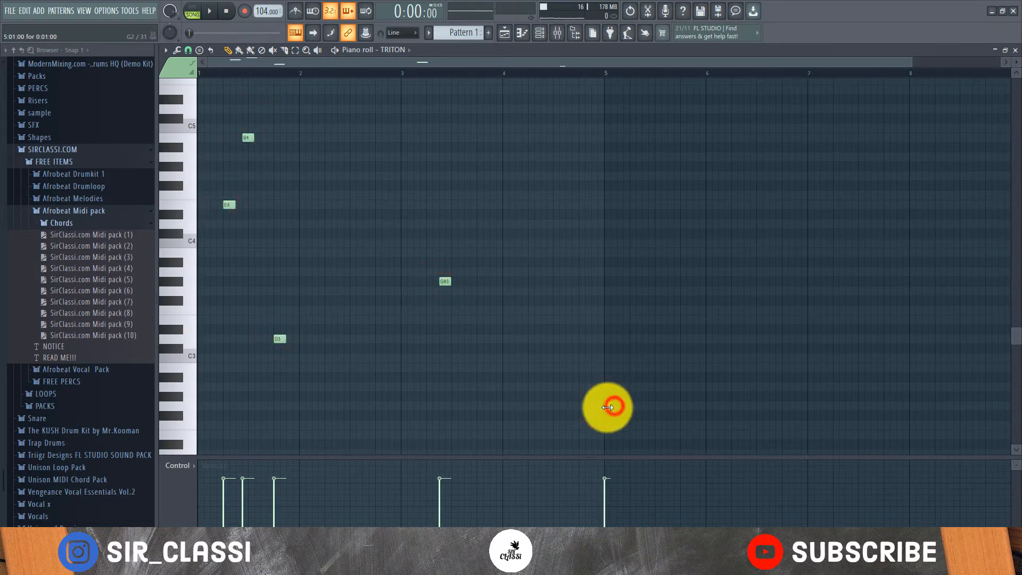
left_click_drag(607, 406, 590, 407)
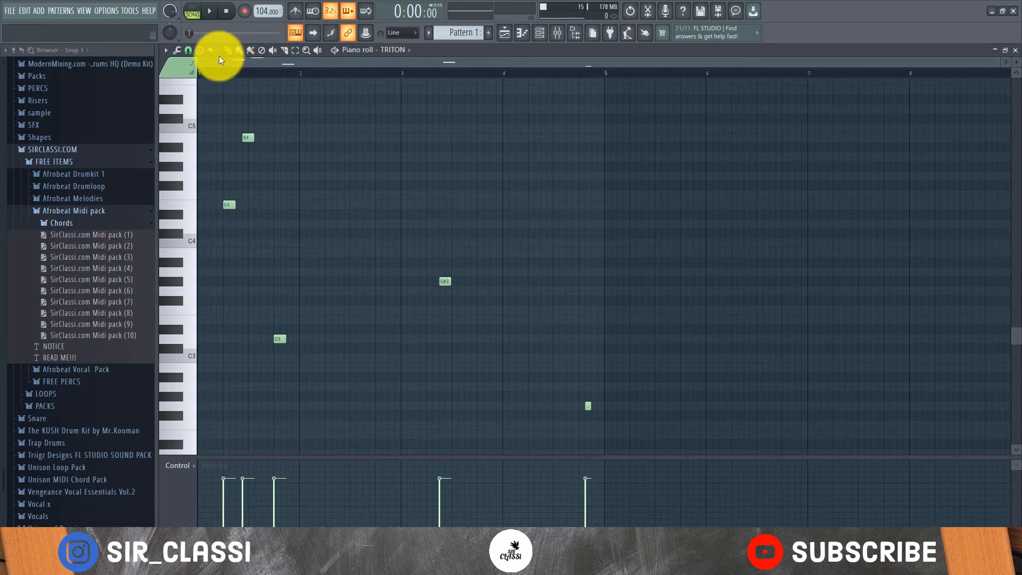
- Export the TRITON piano roll notes to the Desktop as a MIDI file named TEST MID
left_click(170, 51)
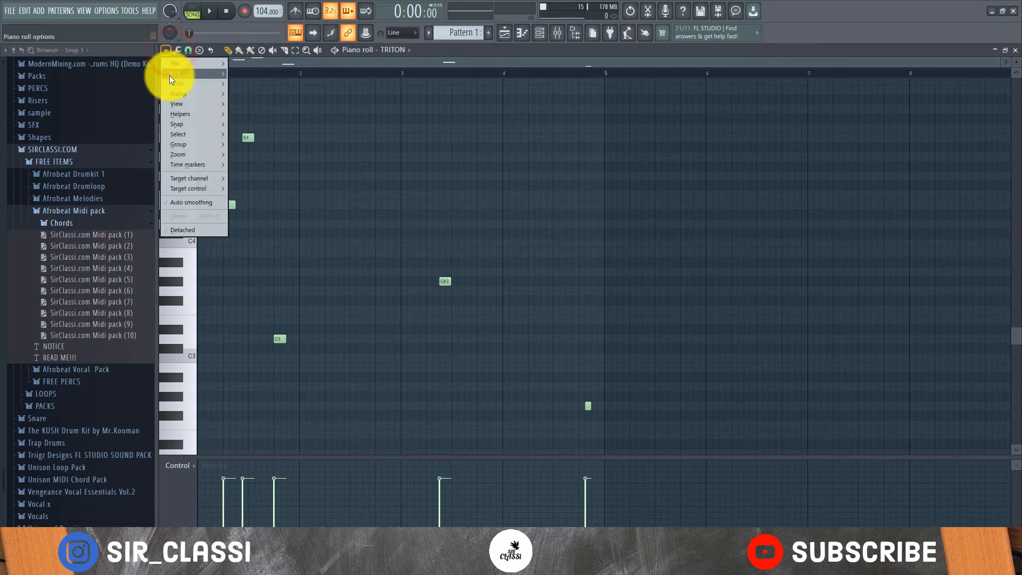
mouse_move(184, 148)
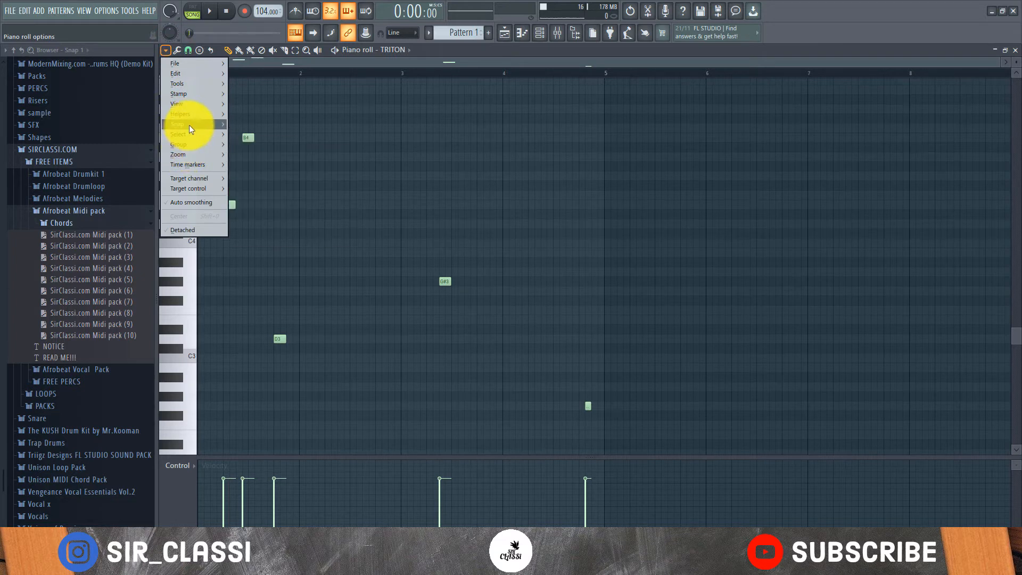
mouse_move(195, 65)
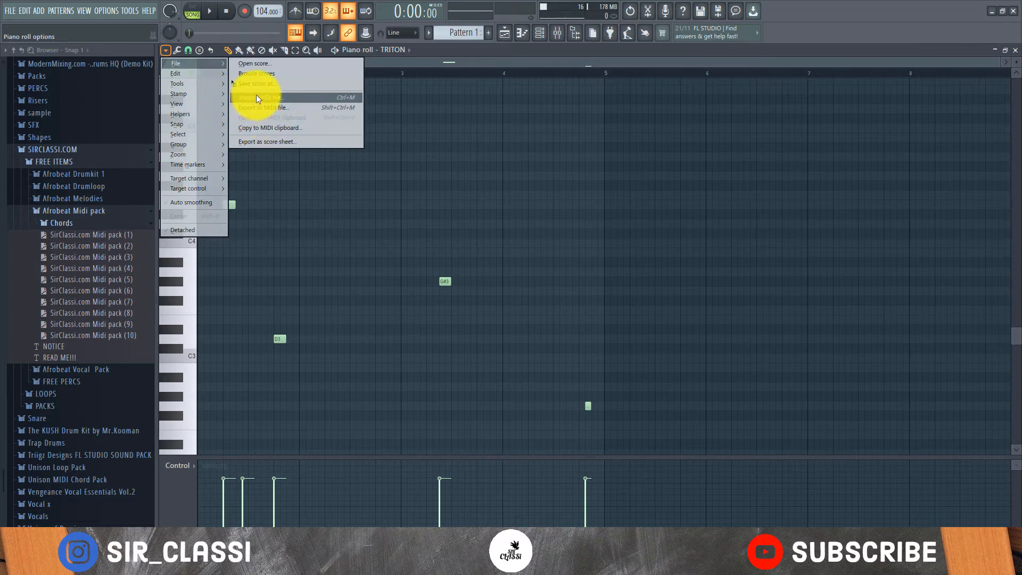
left_click(266, 110)
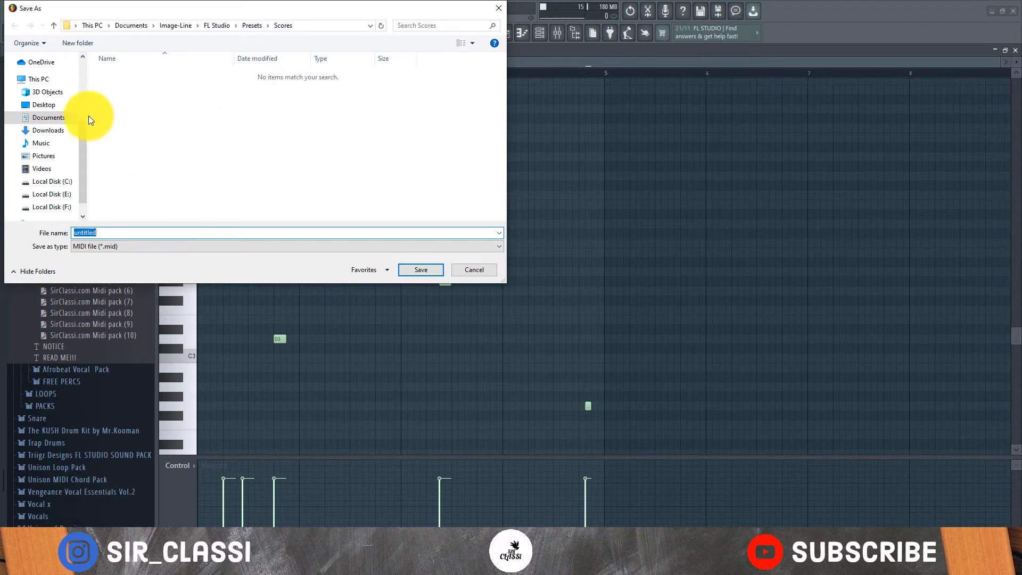
left_click(42, 104)
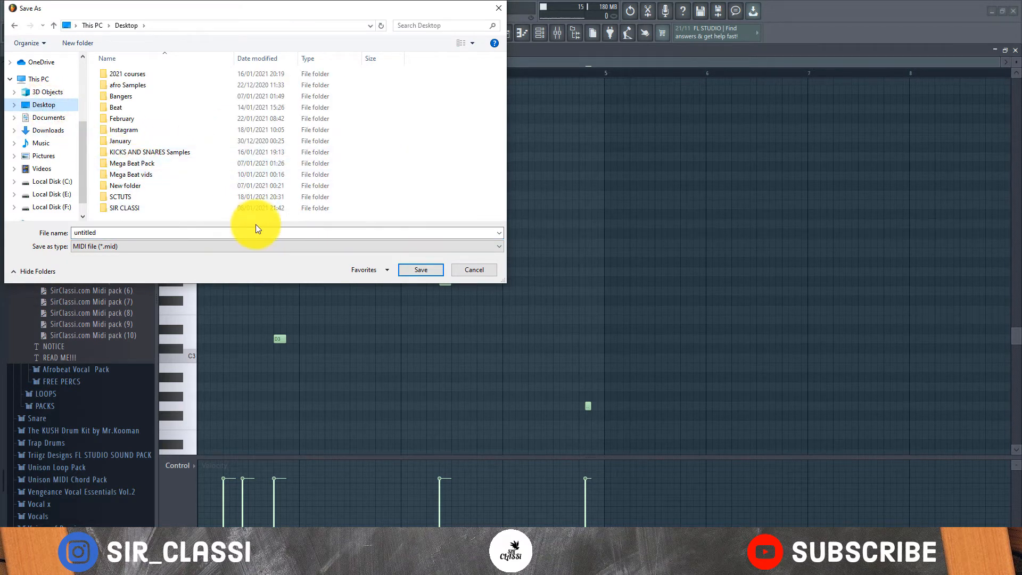
double_click(190, 230)
type("T")
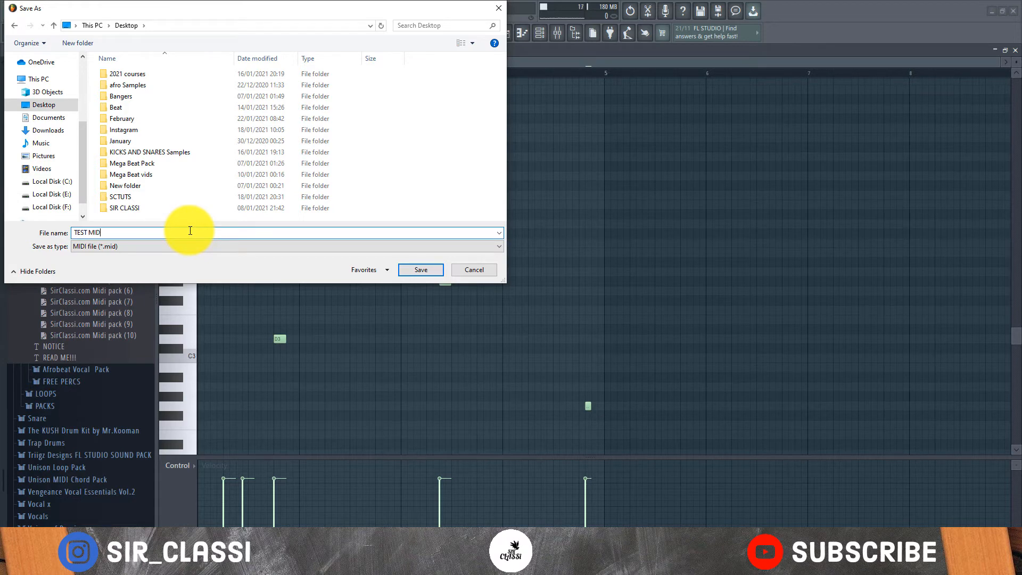
type("EST MID")
key("Return")
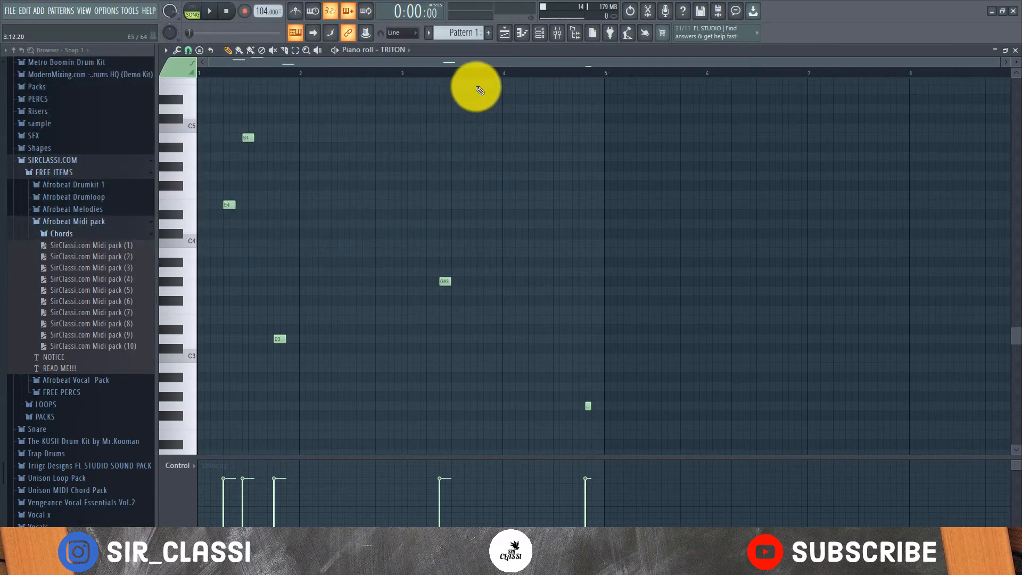
- Import the TEST MID file from the desktop into the 808 Kick channel
left_click(1017, 54)
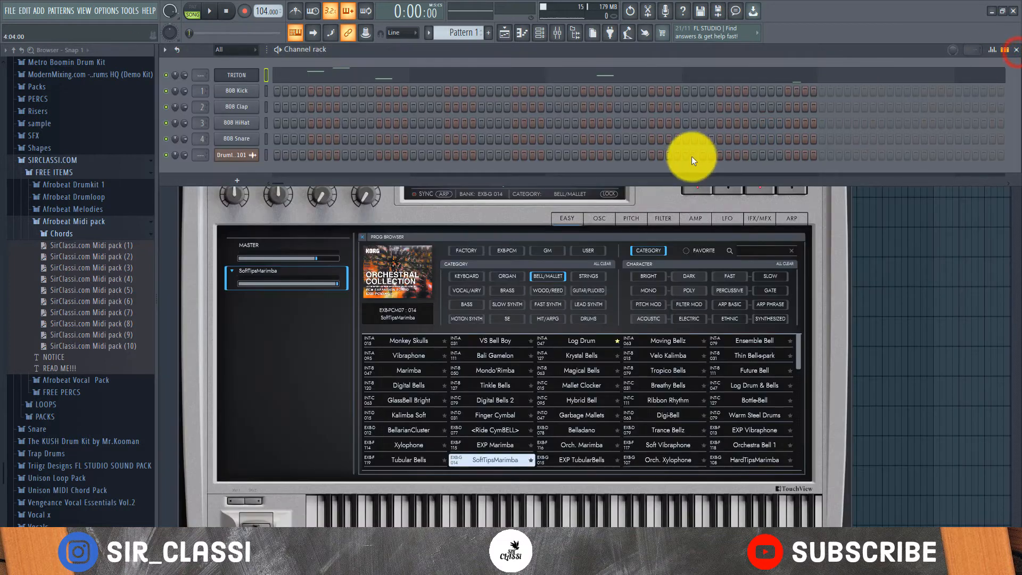
left_click(267, 79)
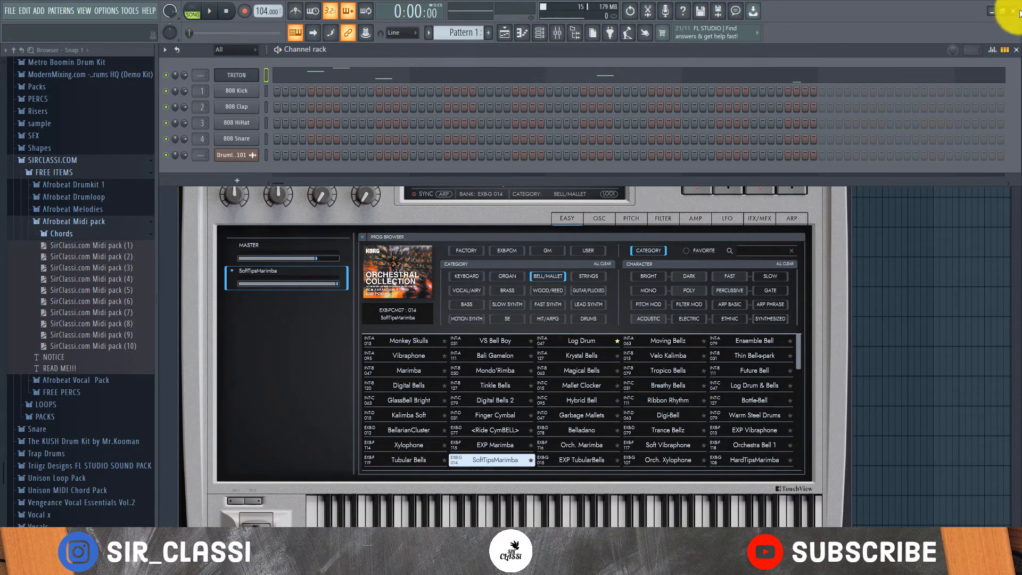
left_click(991, 10)
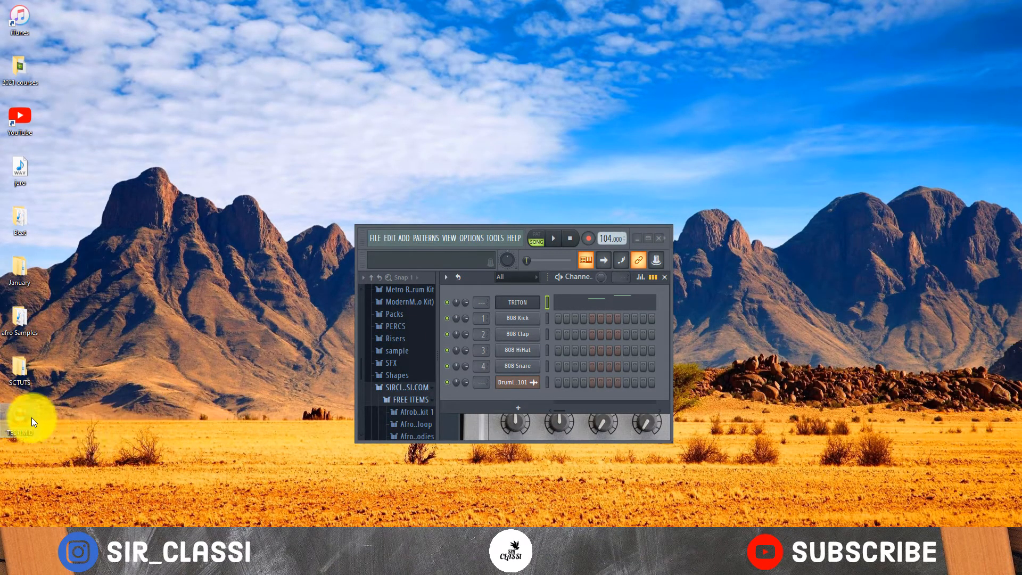
left_click_drag(31, 417, 513, 322)
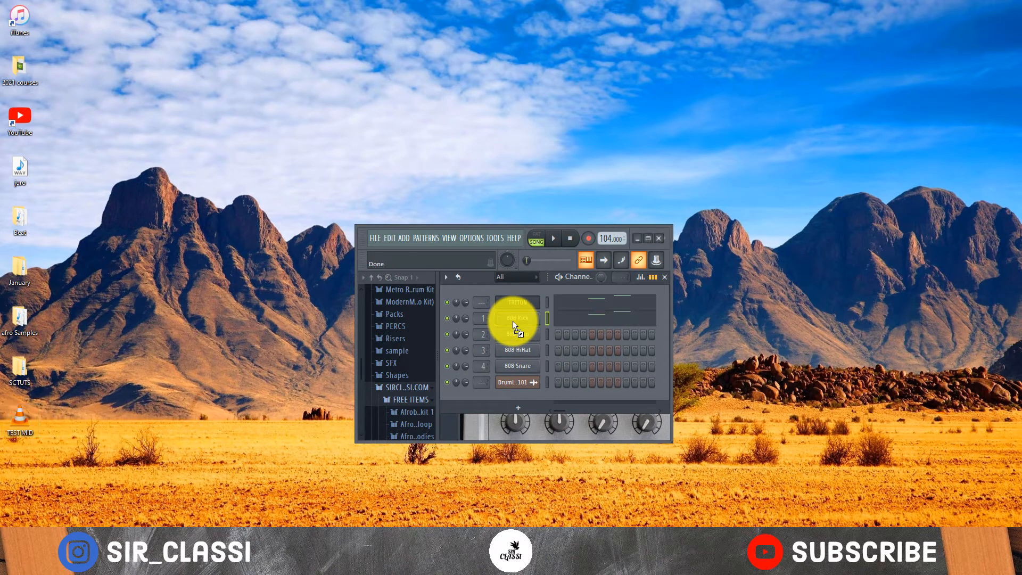
left_click(650, 244)
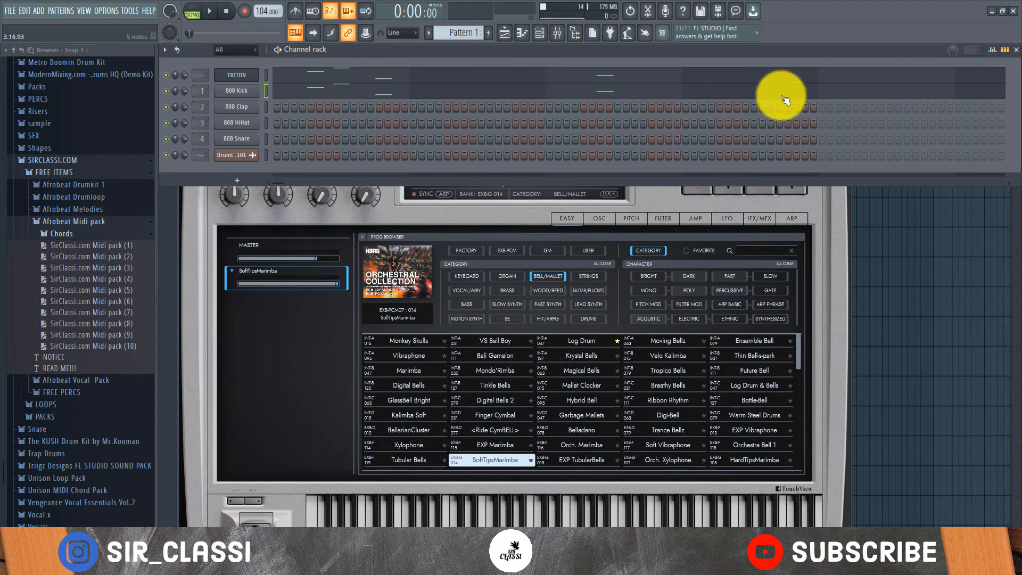
- Cut the notes from the 808 Kick channel and the TRITON channel
right_click(237, 90)
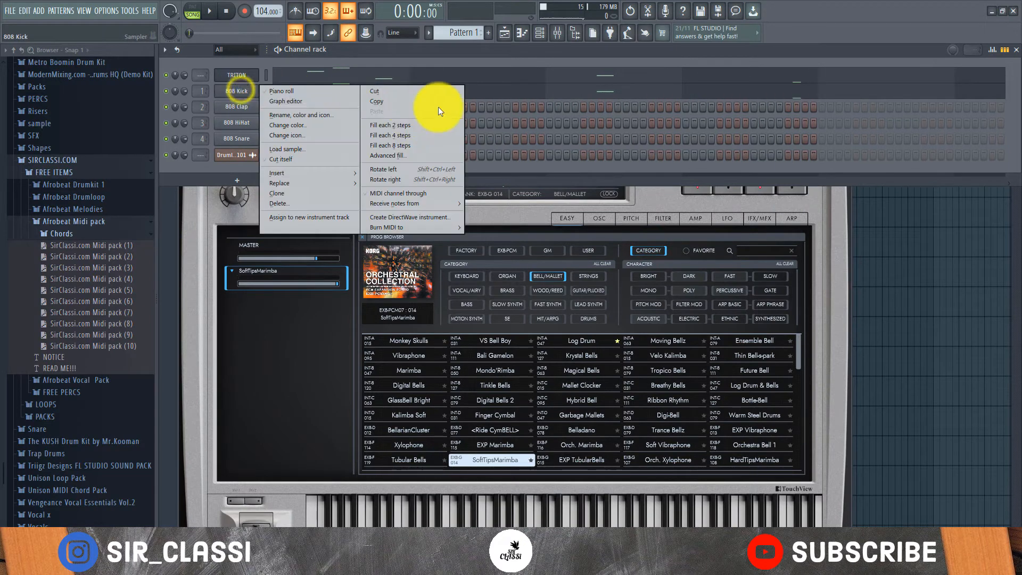
left_click(374, 91)
right_click(235, 73)
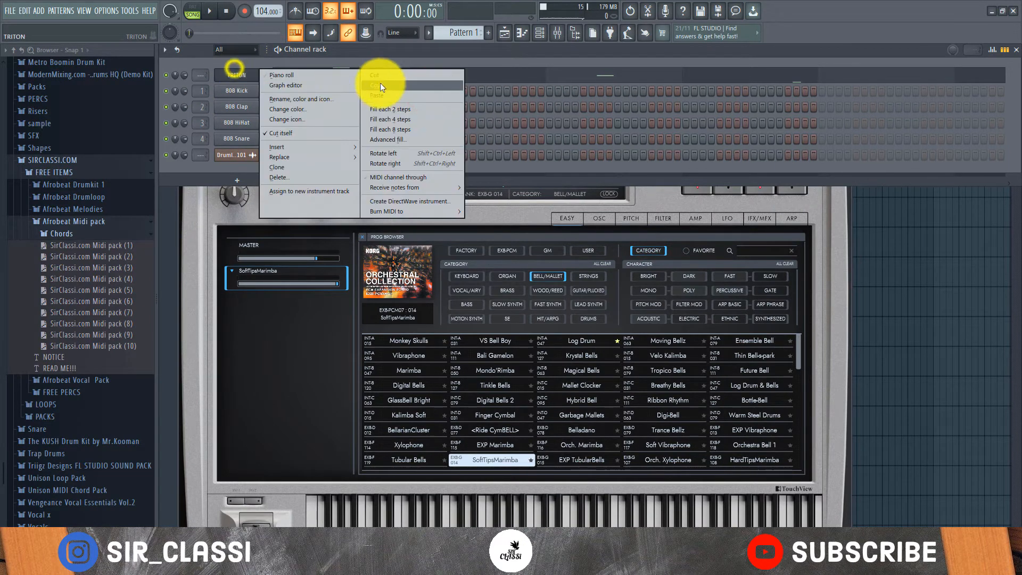
left_click(383, 83)
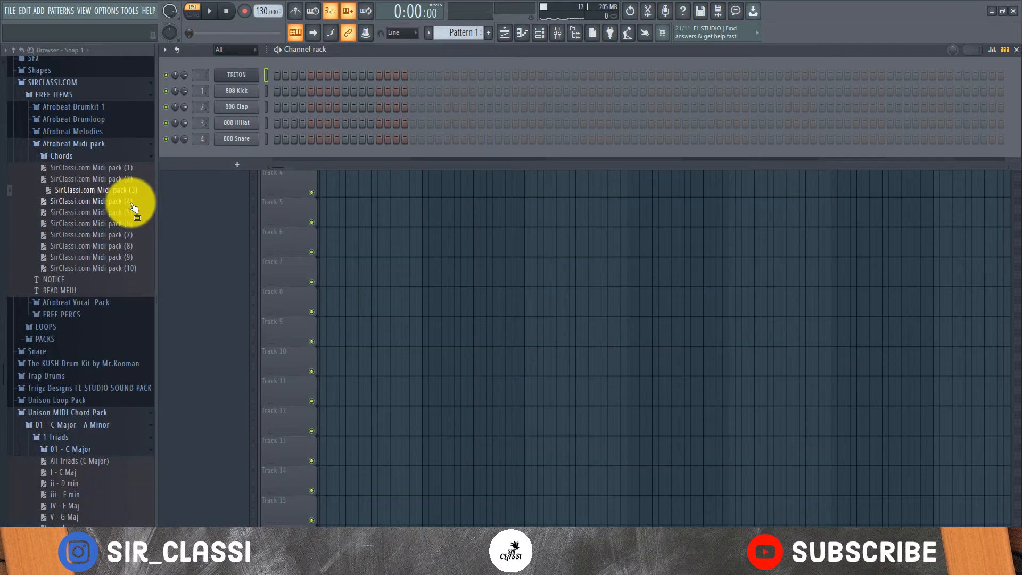
- Bring up the TRITON instrument and open that channel's piano roll
left_click_drag(130, 201, 114, 203)
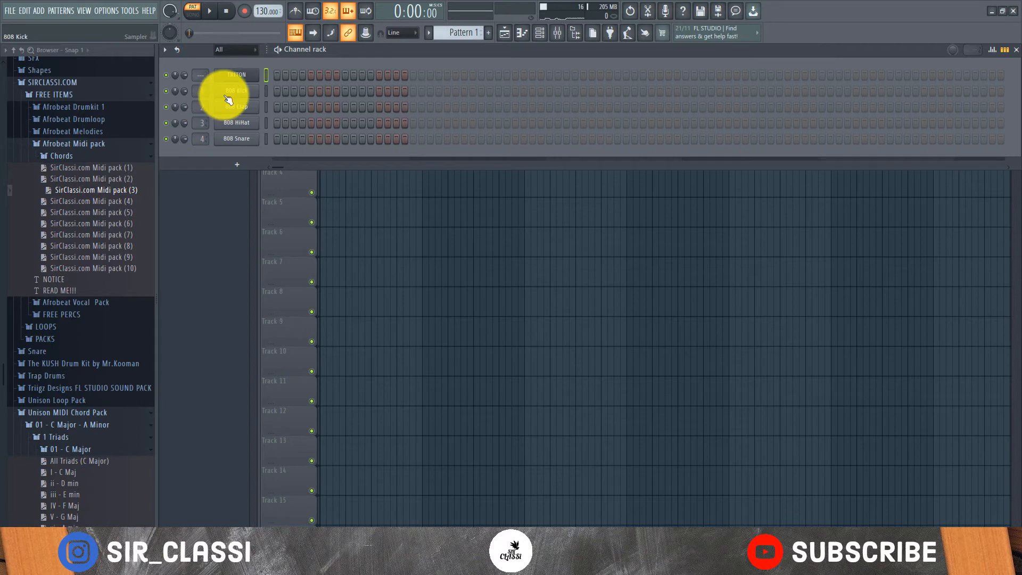
right_click(251, 80)
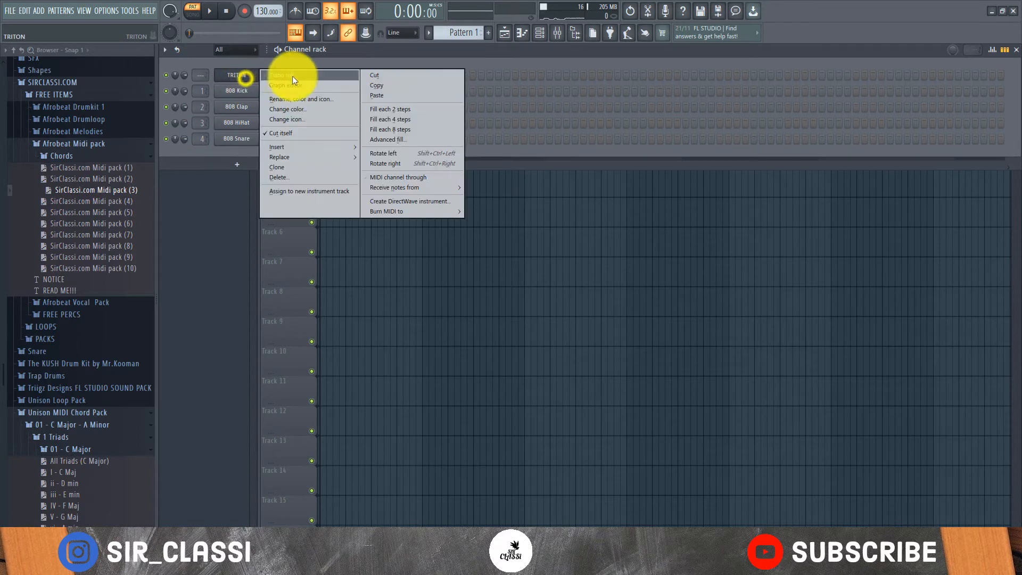
left_click(292, 76)
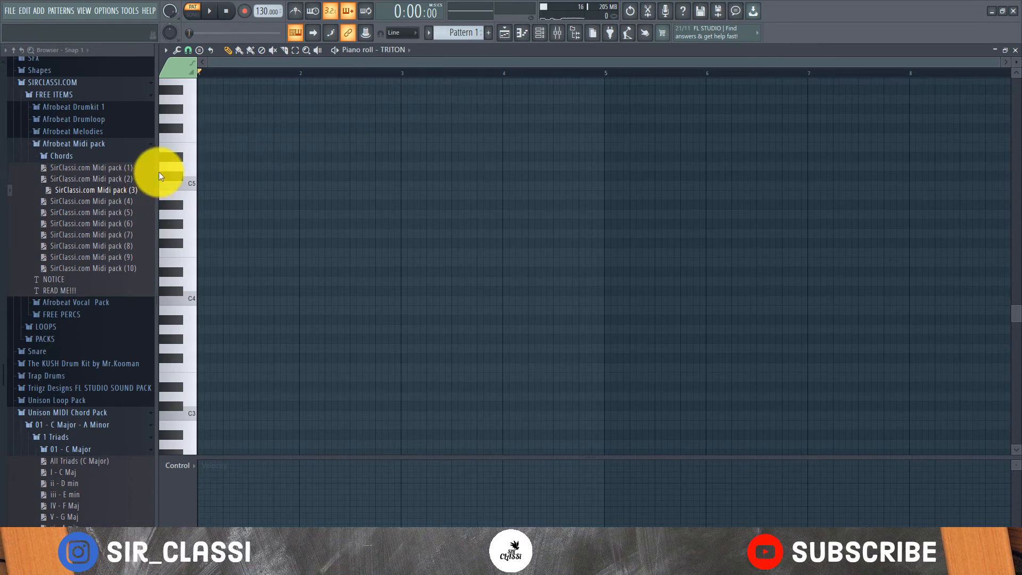
left_click(546, 35)
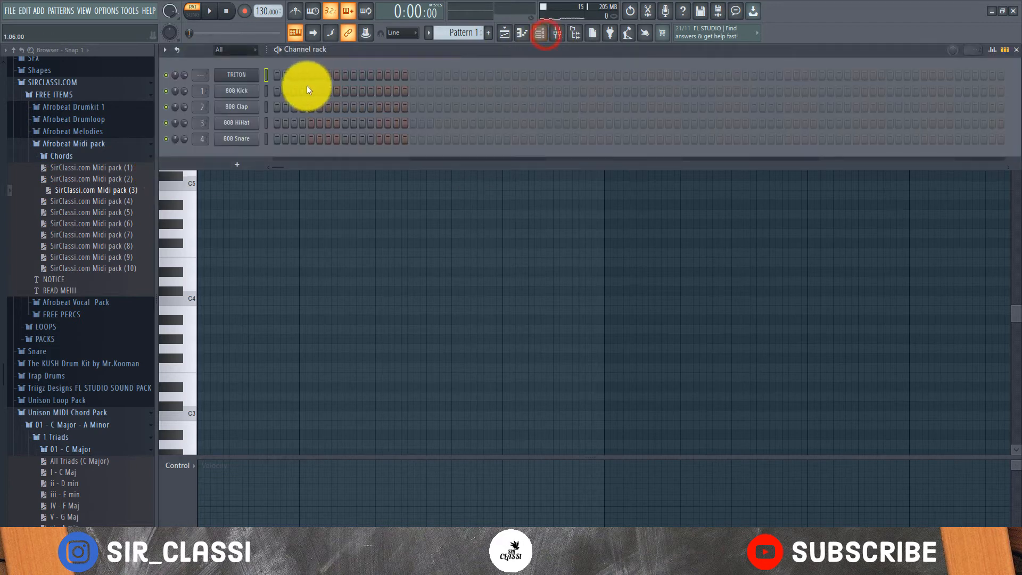
left_click(248, 78)
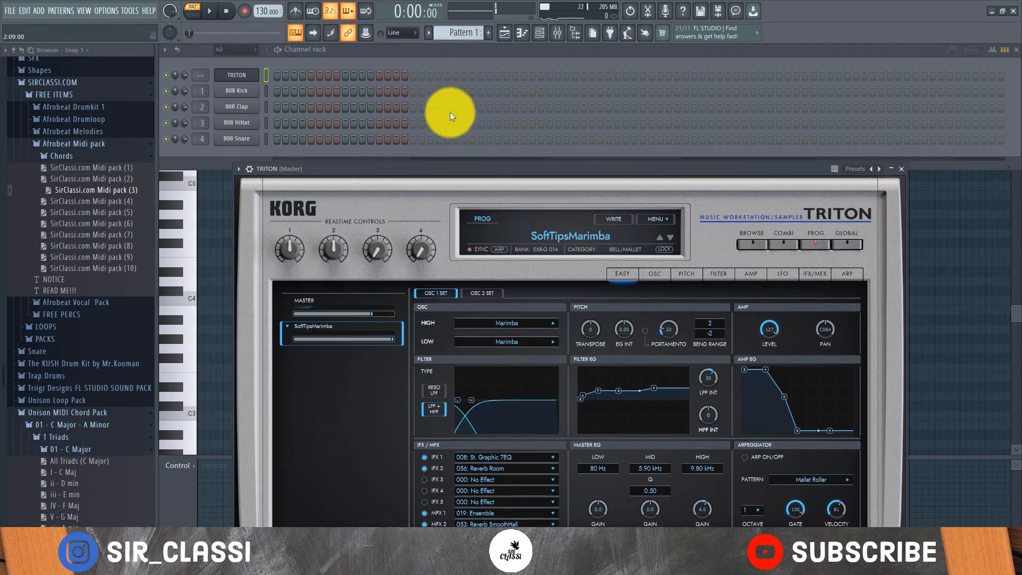
right_click(242, 73)
left_click(288, 79)
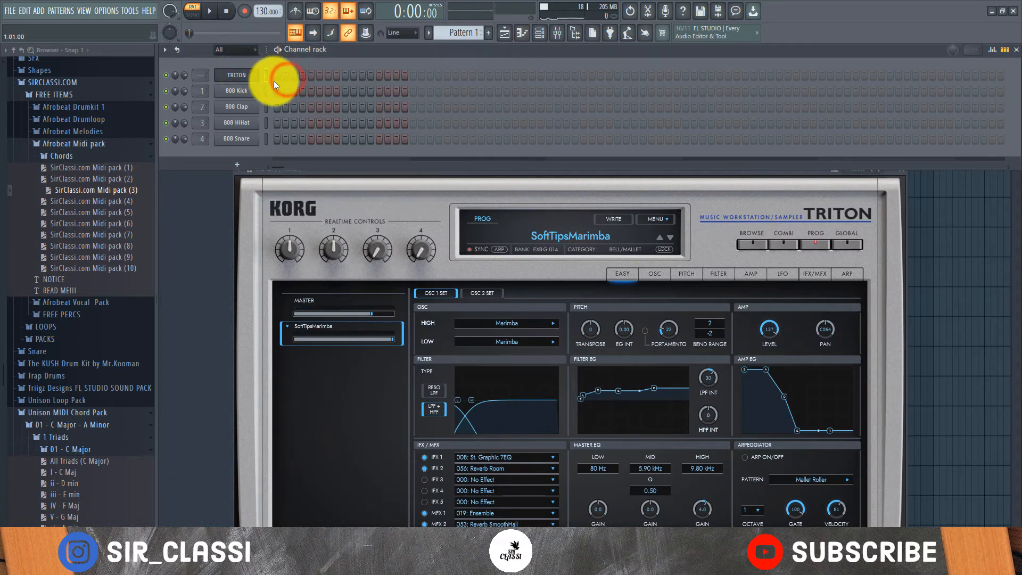
right_click(247, 80)
left_click(300, 75)
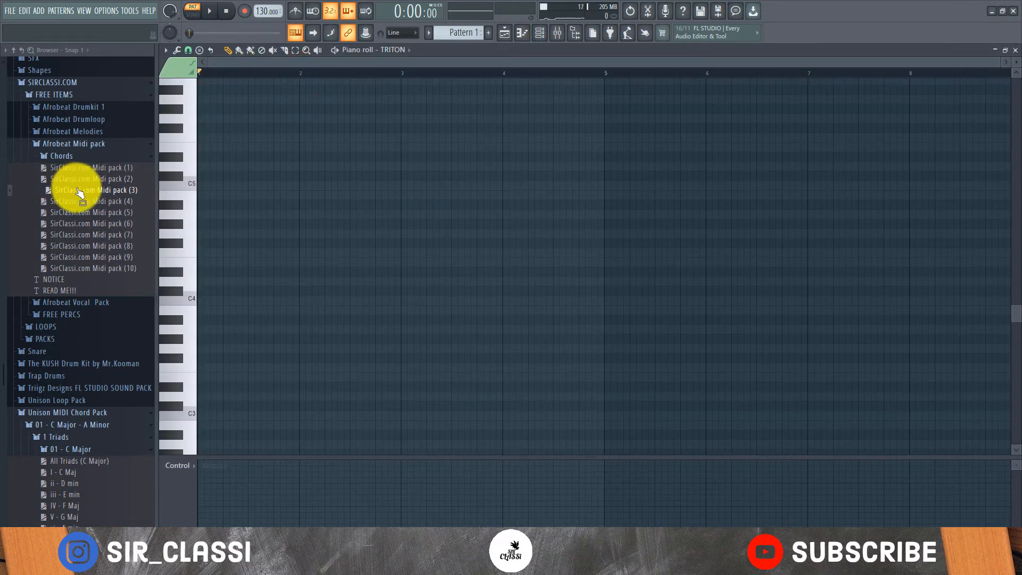
- Audition SirClassi.com Midi pack (3) in the TRITON piano roll and undo its import
left_click_drag(75, 190, 263, 170)
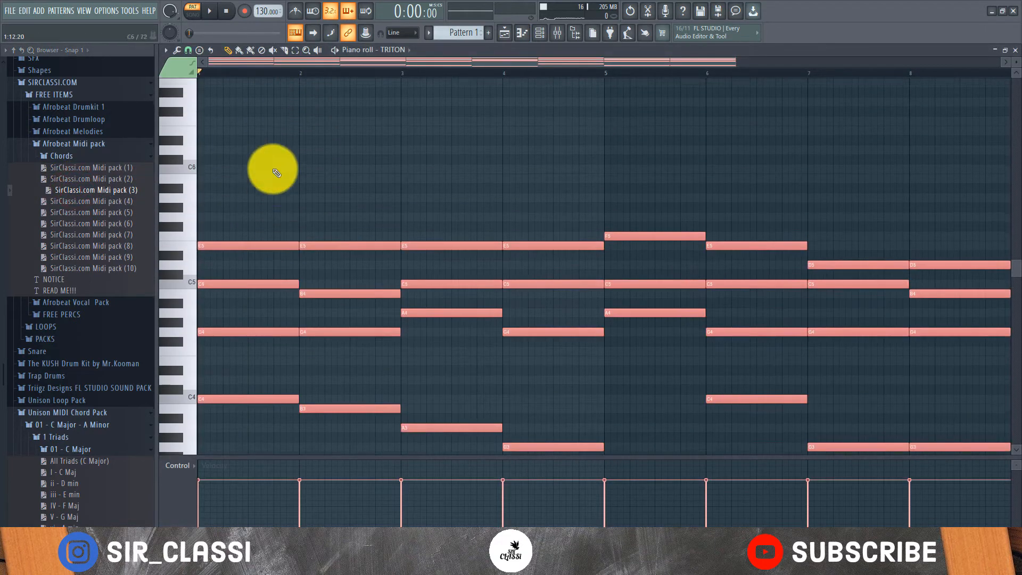
scroll(322, 71, "down", 2)
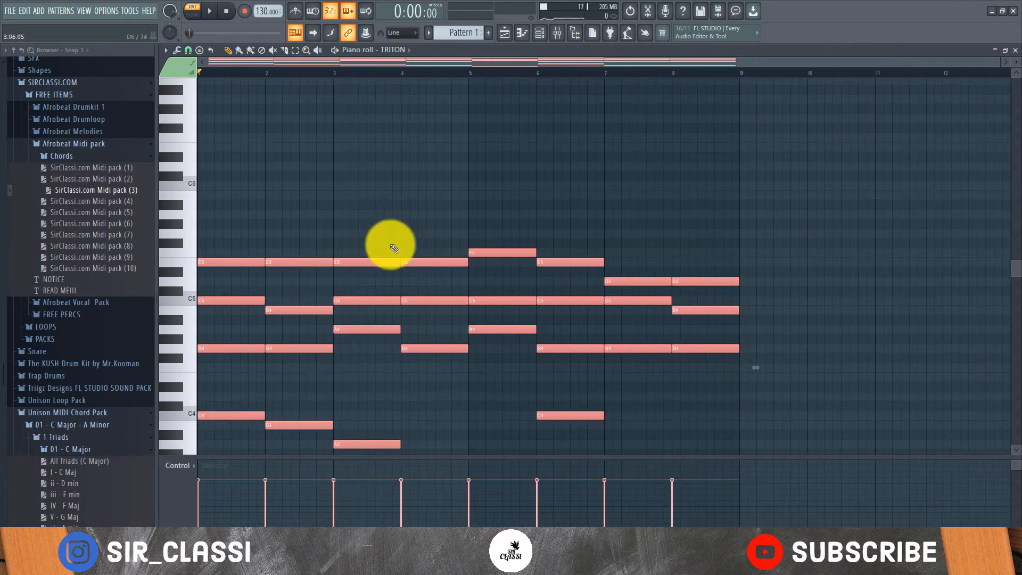
scroll(388, 240, "down", 2)
key("space")
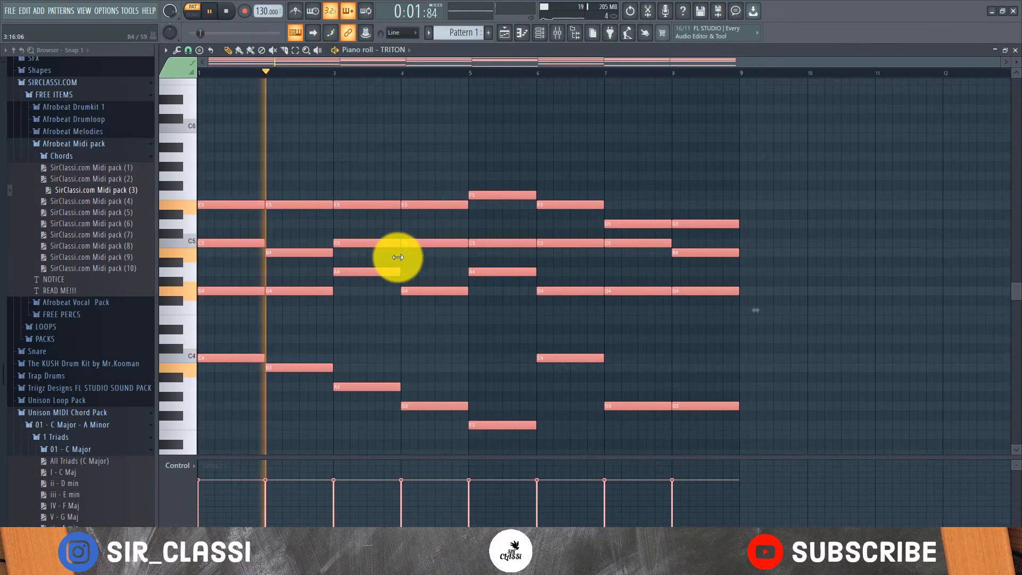
scroll(400, 259, "down", 4)
scroll(402, 261, "up", 3)
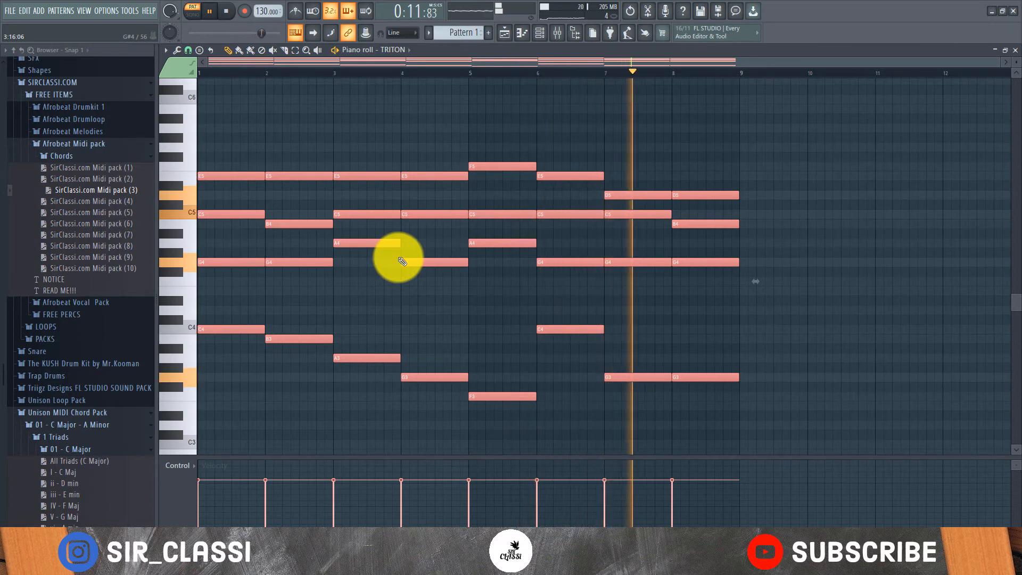
key("space")
key("ctrl+z")
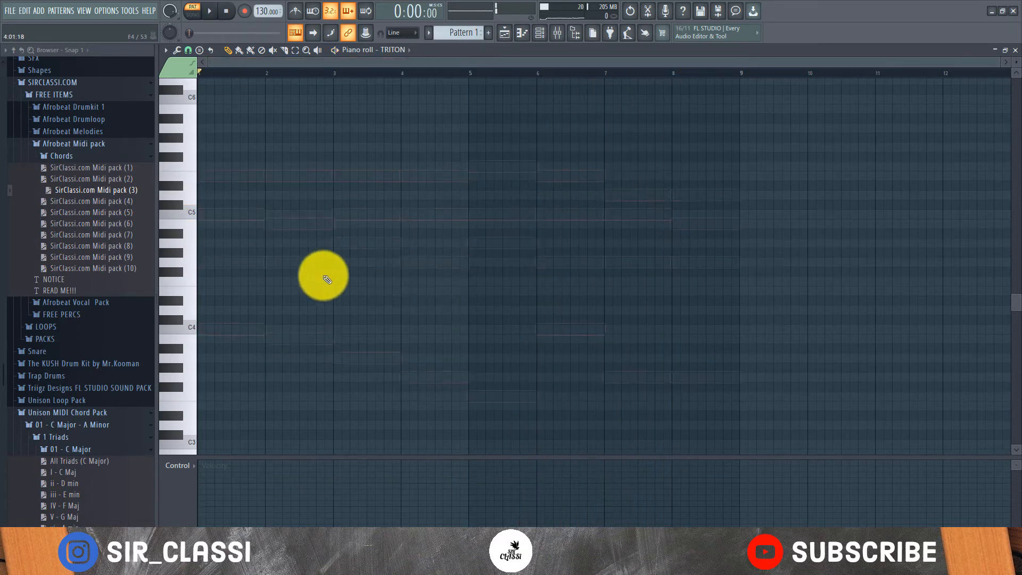
- Import SirClassi.com Midi pack (6) into the TRITON piano roll and play back its chords
left_click_drag(84, 214, 224, 191)
key("space")
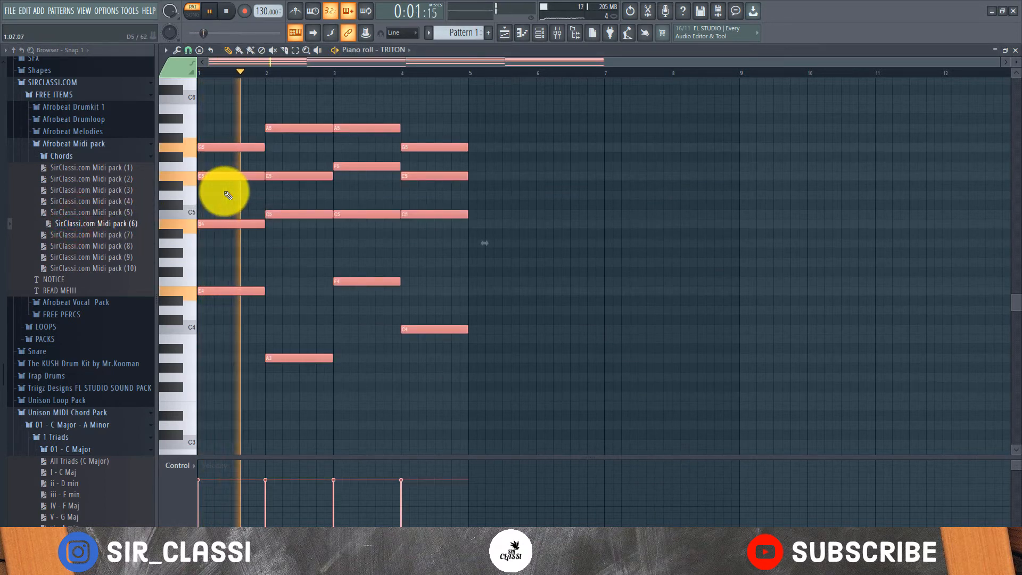
scroll(223, 191, "up", 2)
key("space")
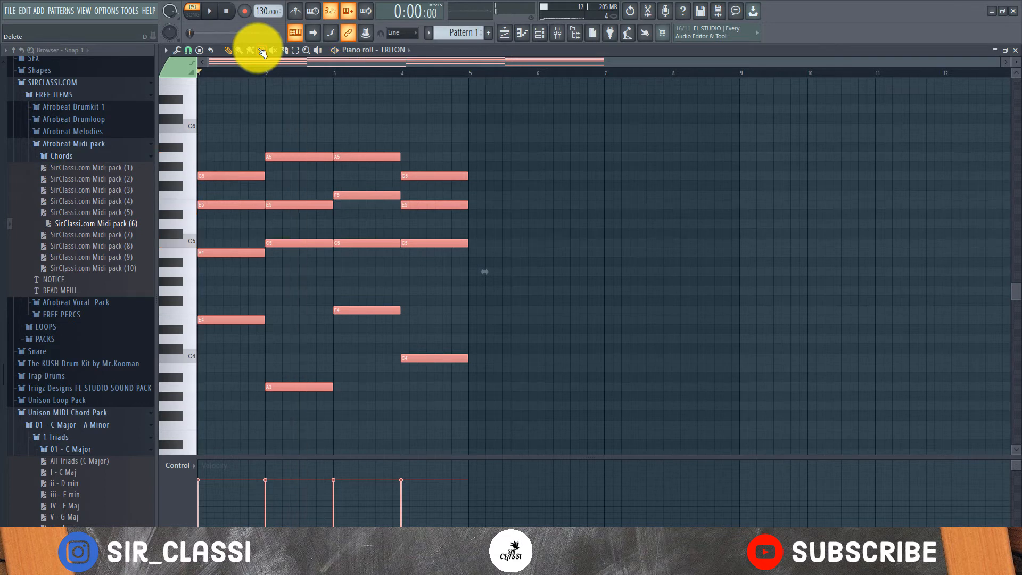
- Set the project tempo to 105 BPM, then import SirClassi.com Midi pack (6) into the TRITON piano roll again and play it
key("ctrl+z")
left_click_drag(252, 12, 257, 64)
left_click_drag(103, 221, 257, 216)
key("space")
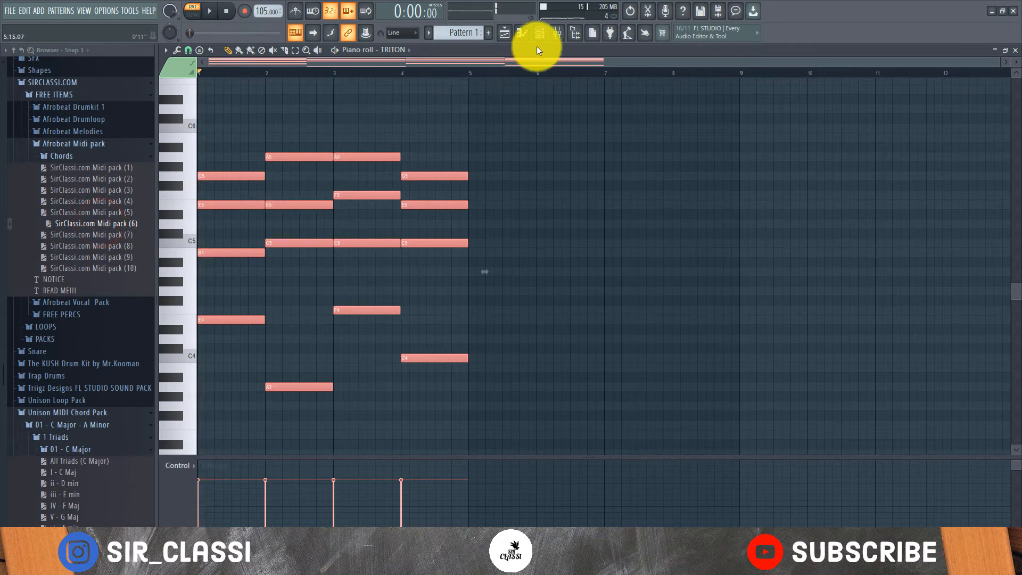
key("space")
- Place Pattern 1 at bar 1 on Track 1 of the playlist
left_click(503, 33)
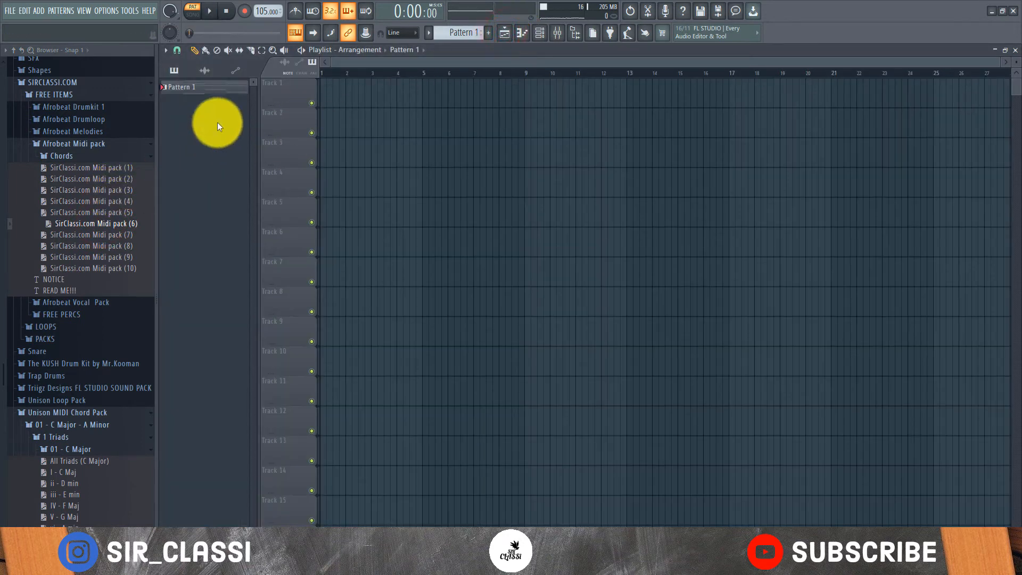
left_click_drag(216, 85, 328, 93)
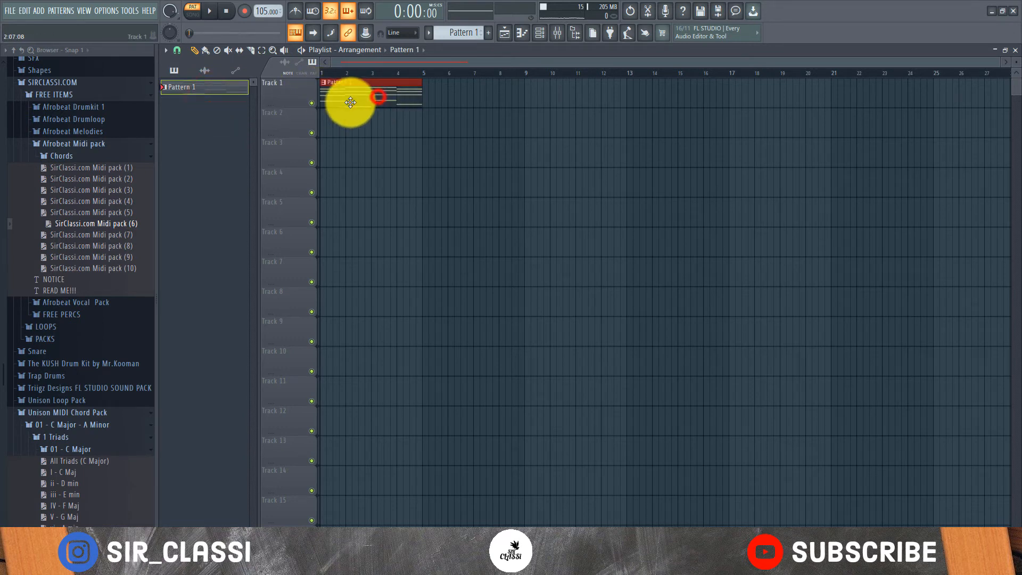
- Audition the Afrobeat Drumloop samples and place Drumloop 105bpm at bar 1 on Track 2
left_click(64, 118)
left_click(74, 186)
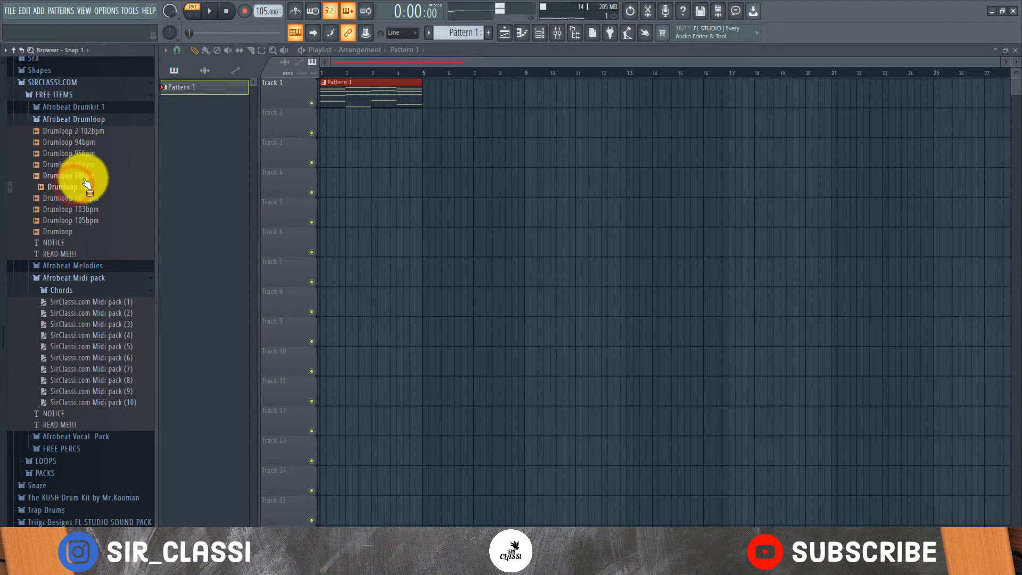
left_click(83, 177)
left_click(85, 164)
left_click(87, 154)
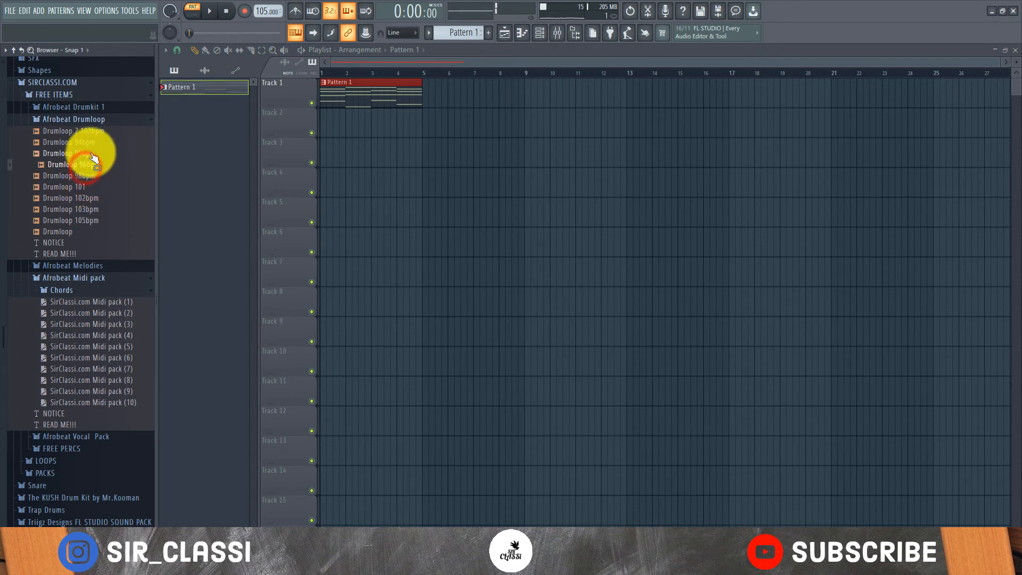
left_click(95, 141)
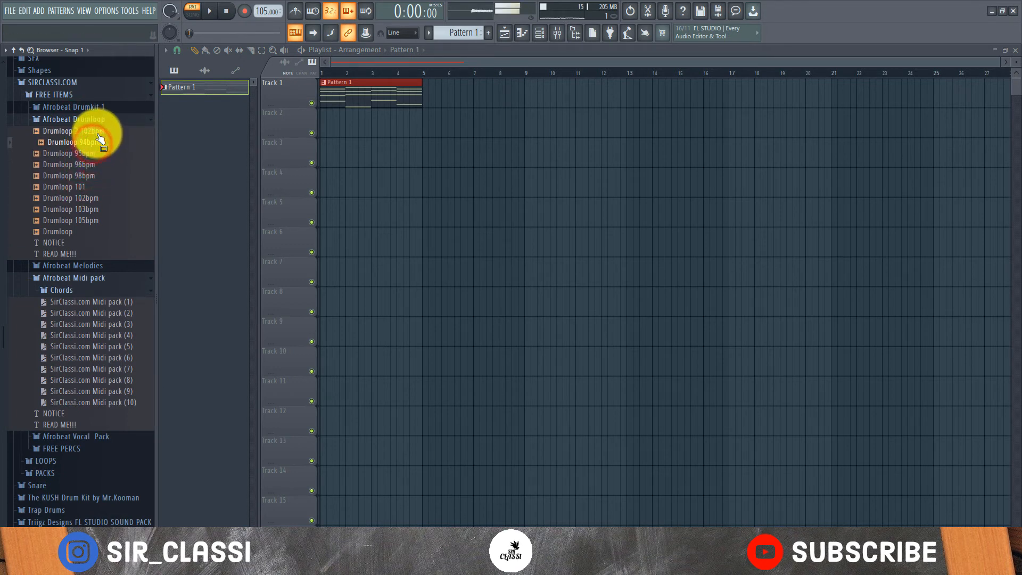
left_click(99, 131)
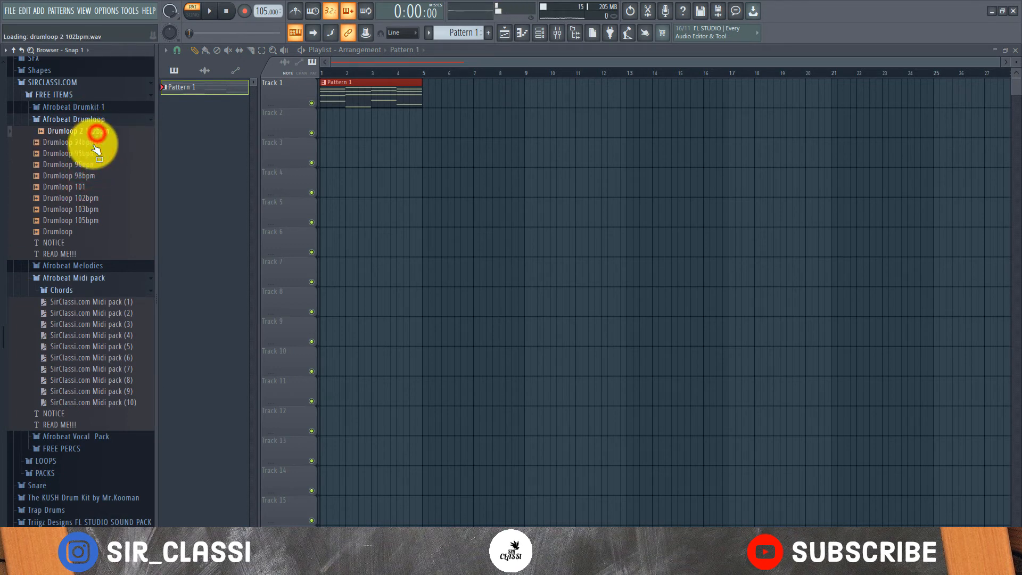
left_click(85, 220)
left_click_drag(85, 221, 346, 125)
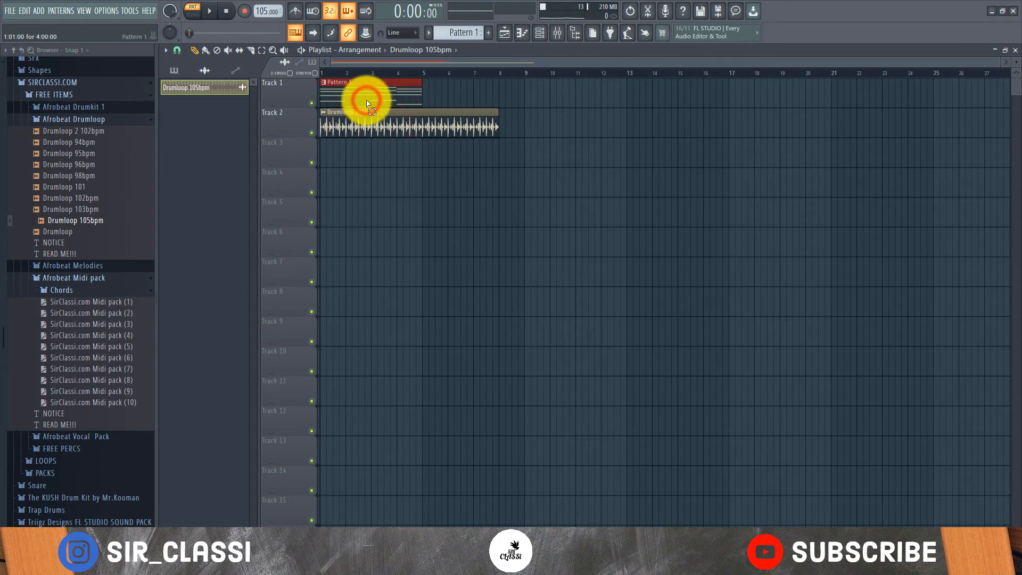
- Duplicate the Pattern 1 clip on Track 1 so a second copy starts at bar 5
key("ctrl+b")
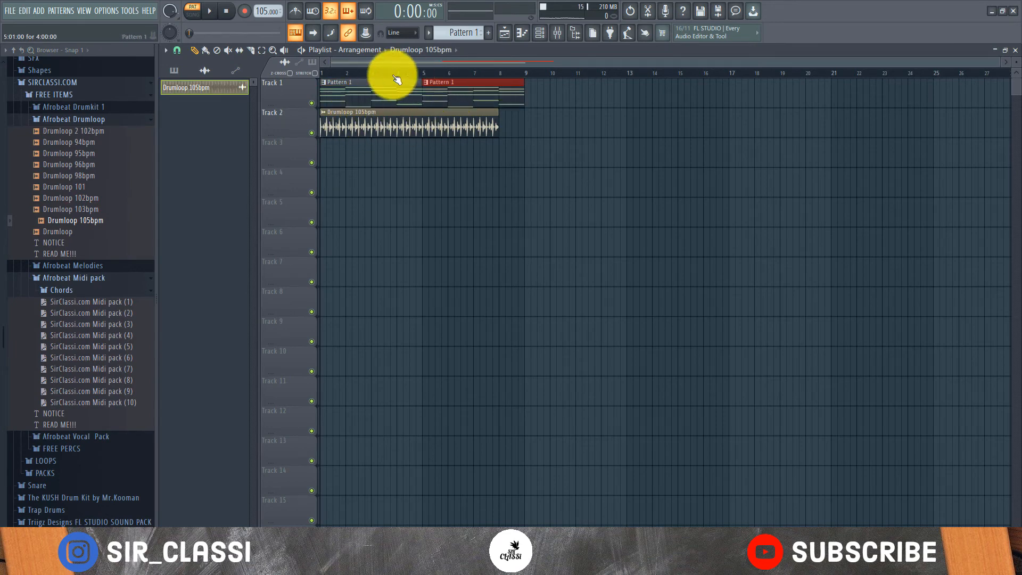
scroll(383, 75, "up", 2)
left_click(384, 63)
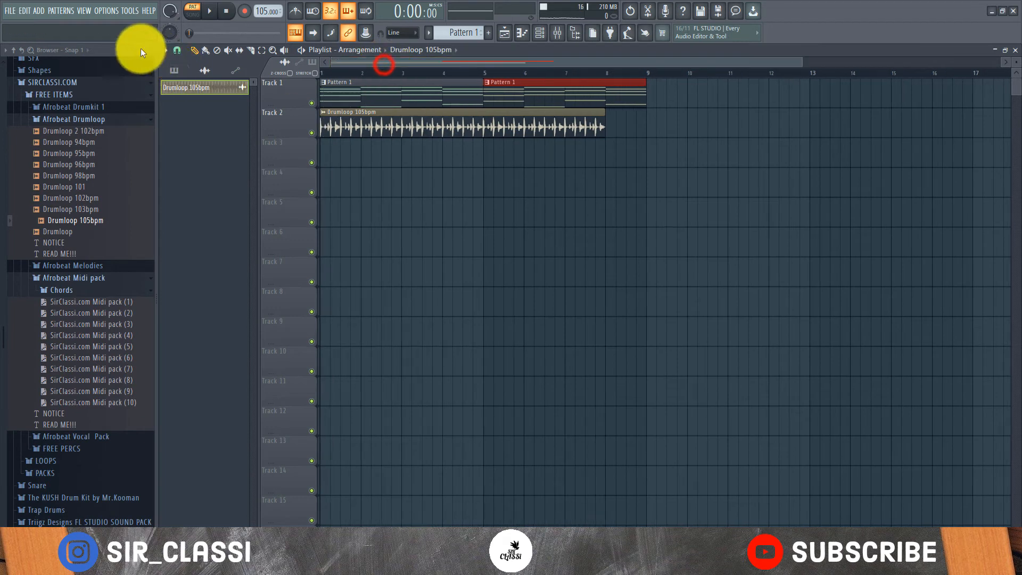
- Set the playlist snap to Bar, slice the Drumloop 105bpm clip at bar 2 and delete the part after the cut
left_click(178, 50)
left_click(188, 218)
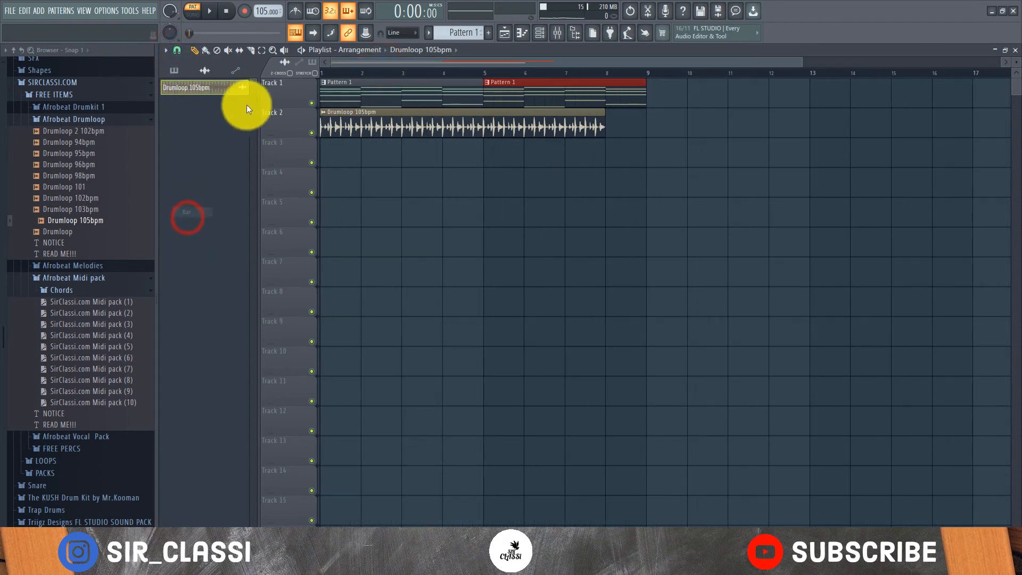
left_click(251, 51)
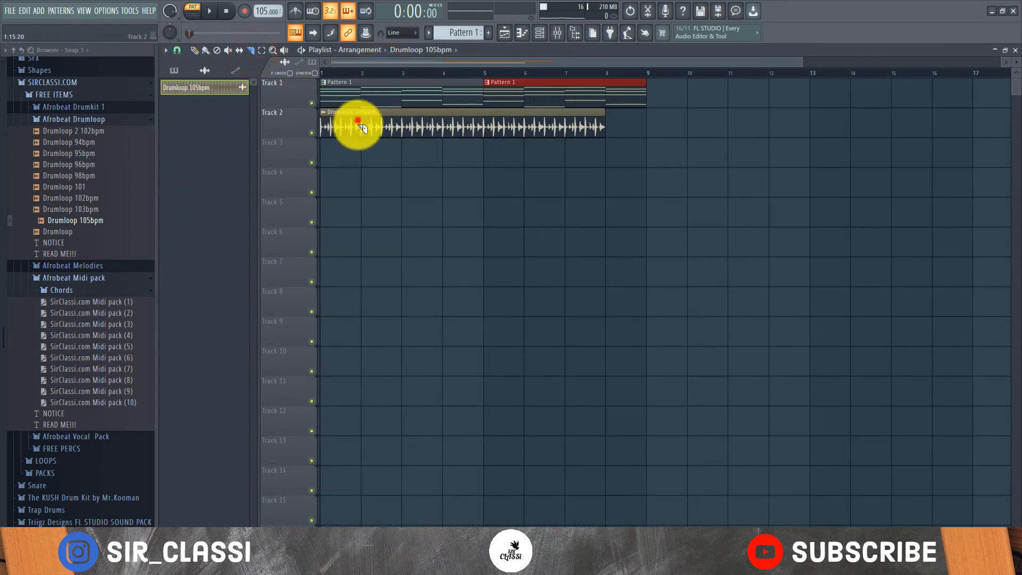
left_click(355, 122)
left_click(195, 51)
right_click(395, 118)
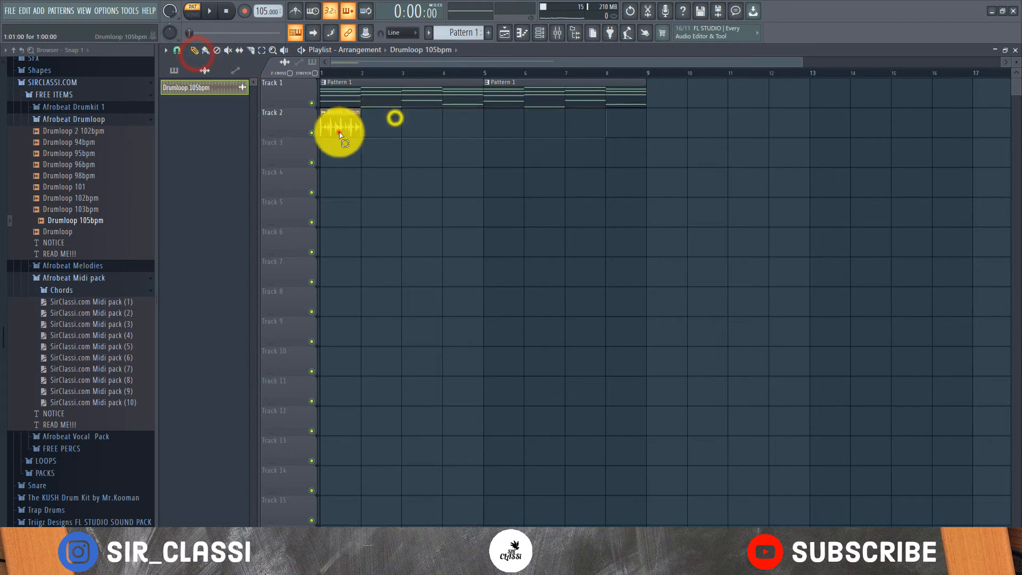
- Duplicate the one-bar Drumloop 105bpm clip along Track 2 until it fills bars 1 to 8
left_click(339, 132, "ctrl")
key("ctrl+b")
key("ctrl+b")
key("ctrl+b")
key("ctrl+b")
key("ctrl+b")
key("ctrl+b")
key("ctrl+b")
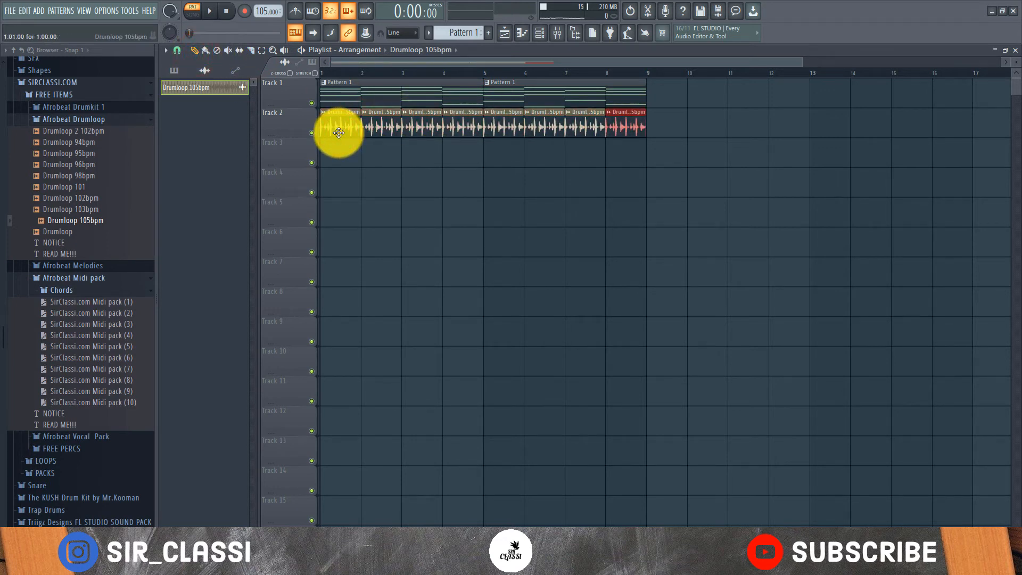
- Switch playback to song mode and play the arrangement of chords and drum loop
left_click(193, 14)
key("space")
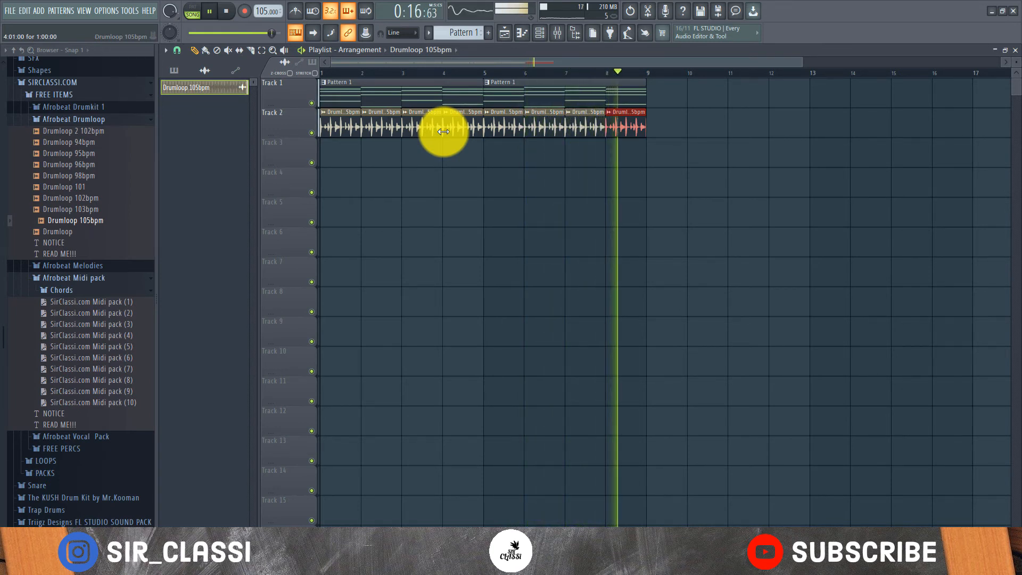
key("space")
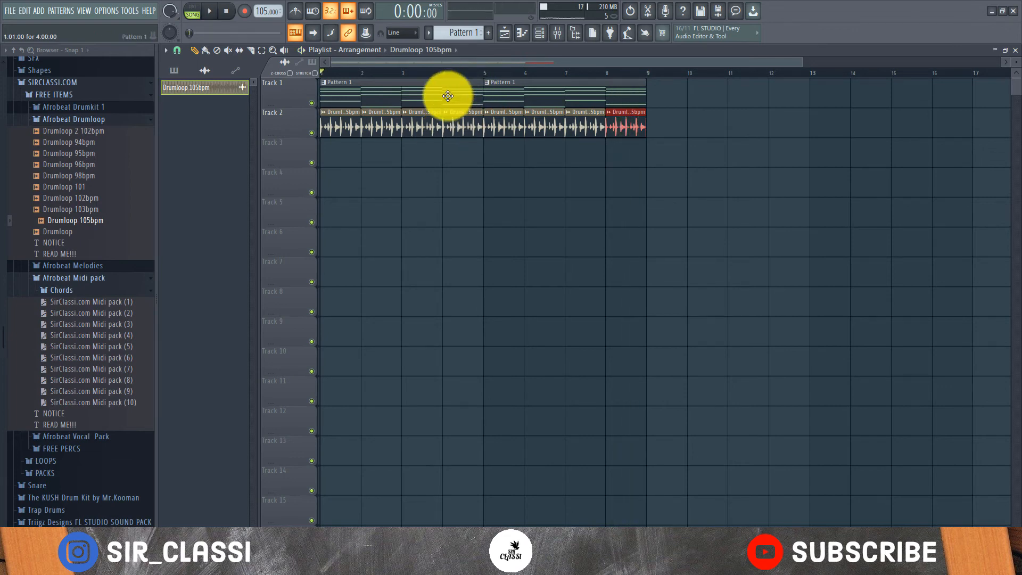
- Show all channels in the channel rack and insert a Purity instrument above the TRITON channel
left_click(447, 92)
left_click(536, 33)
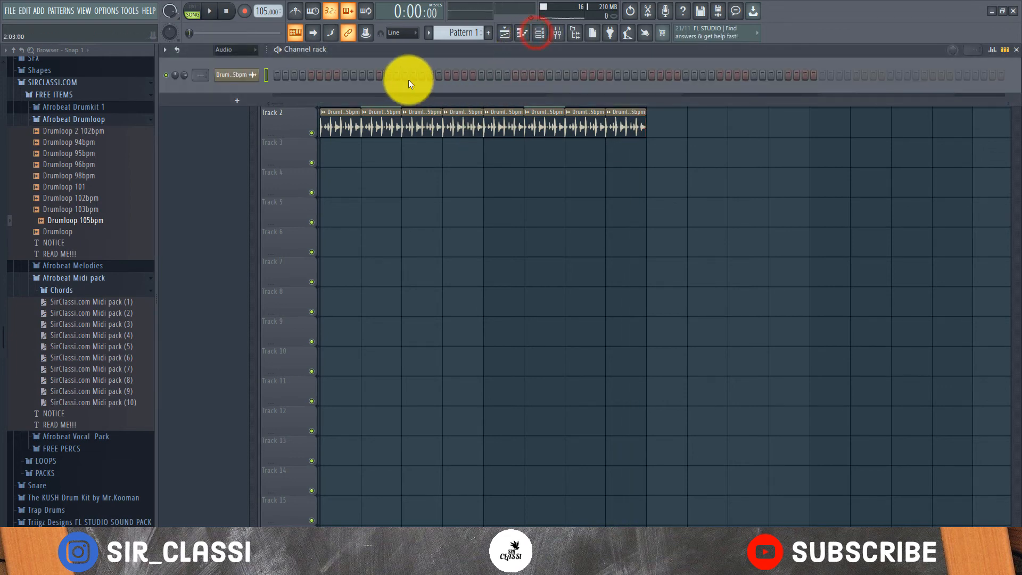
left_click(234, 57)
right_click(247, 74)
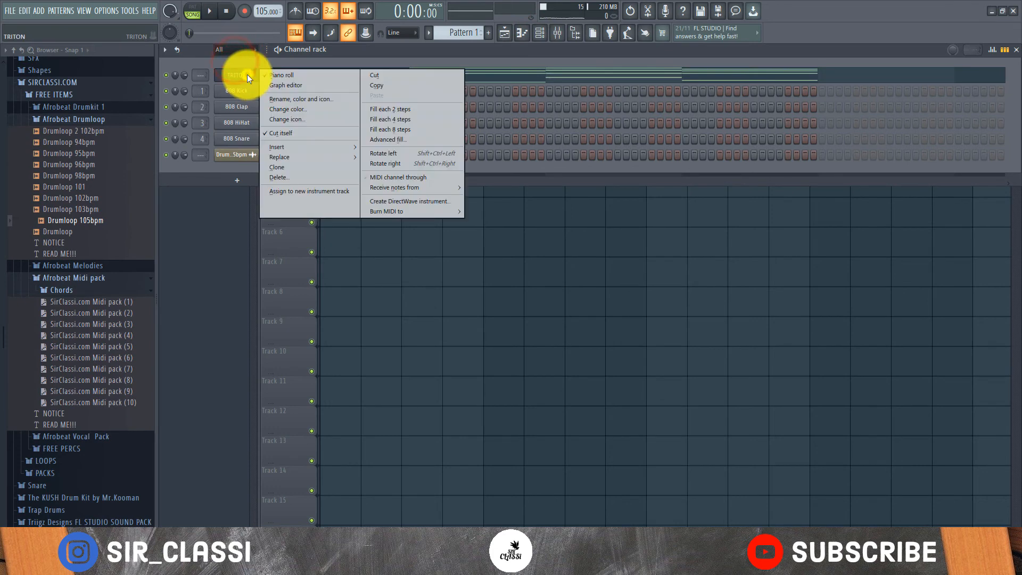
mouse_move(298, 145)
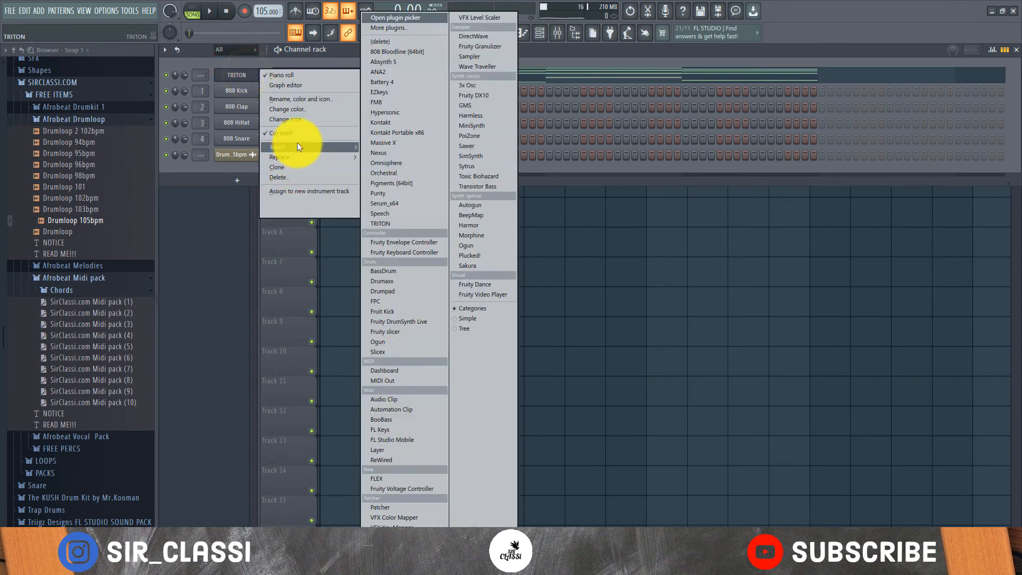
left_click(398, 194)
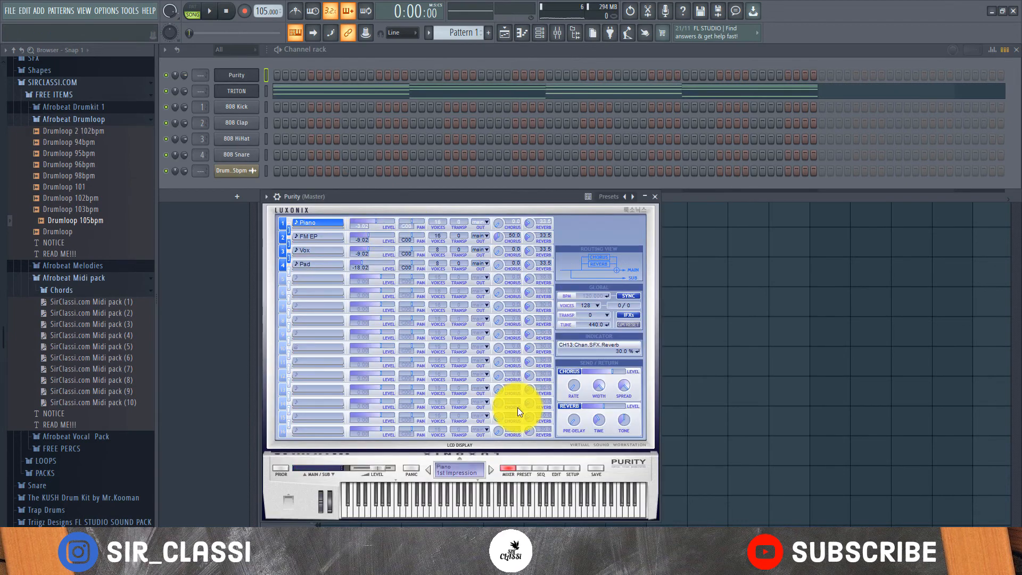
- Audition Purity's Bell & Perc presets and load Sara Angel's Phon
left_click(527, 471)
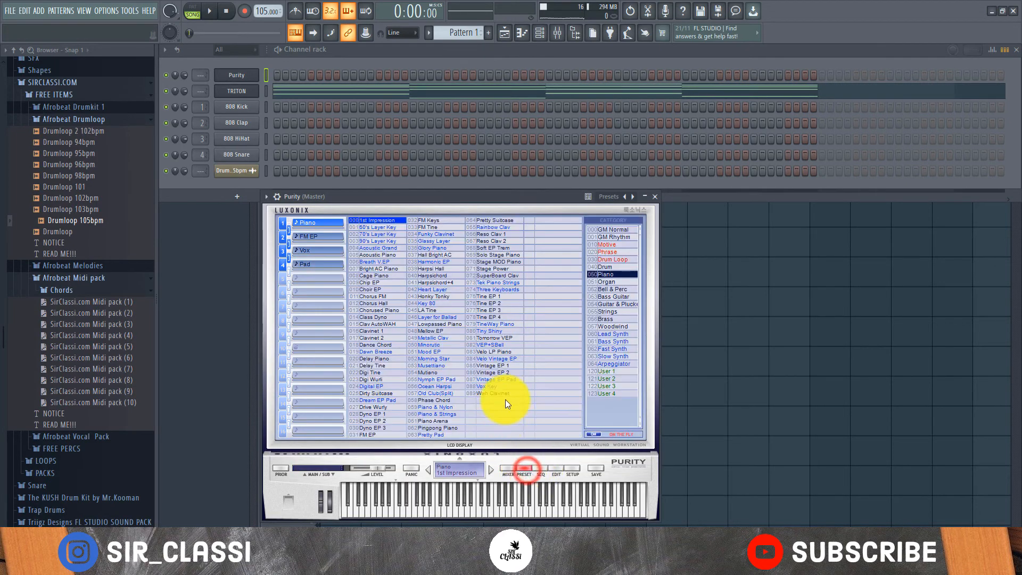
left_click(608, 324)
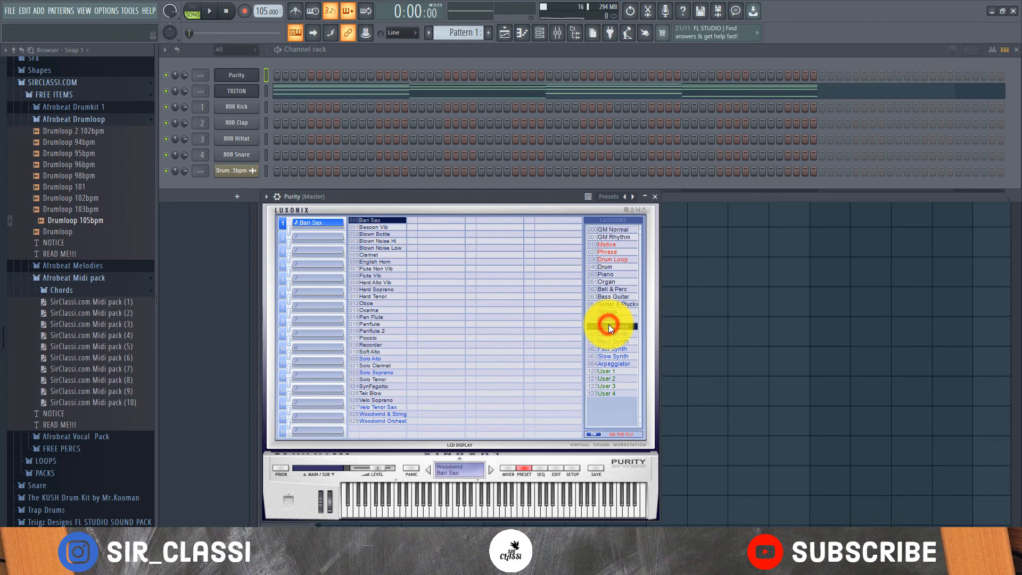
left_click(612, 289)
left_click(375, 360)
left_click(441, 359)
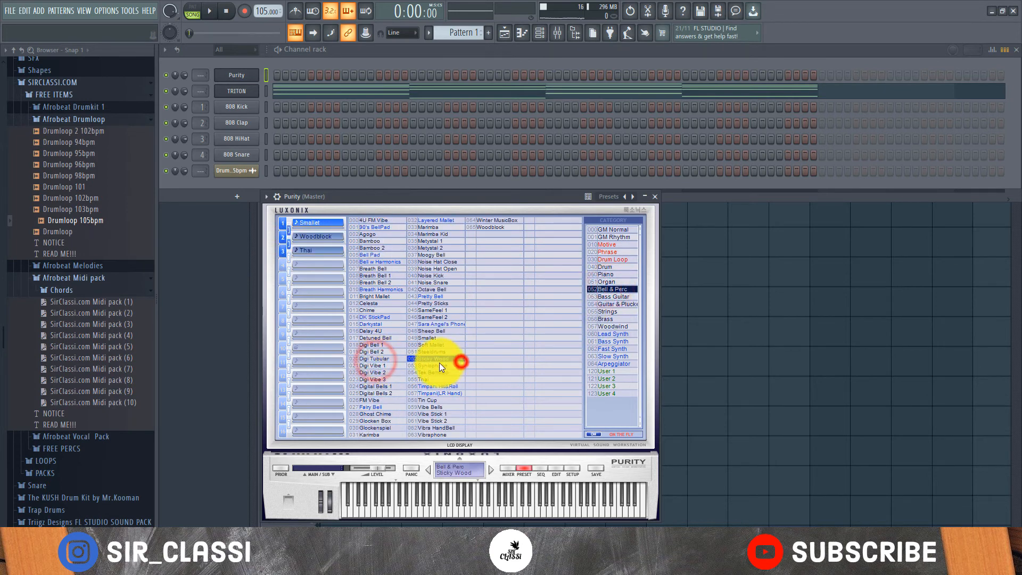
left_click(430, 372)
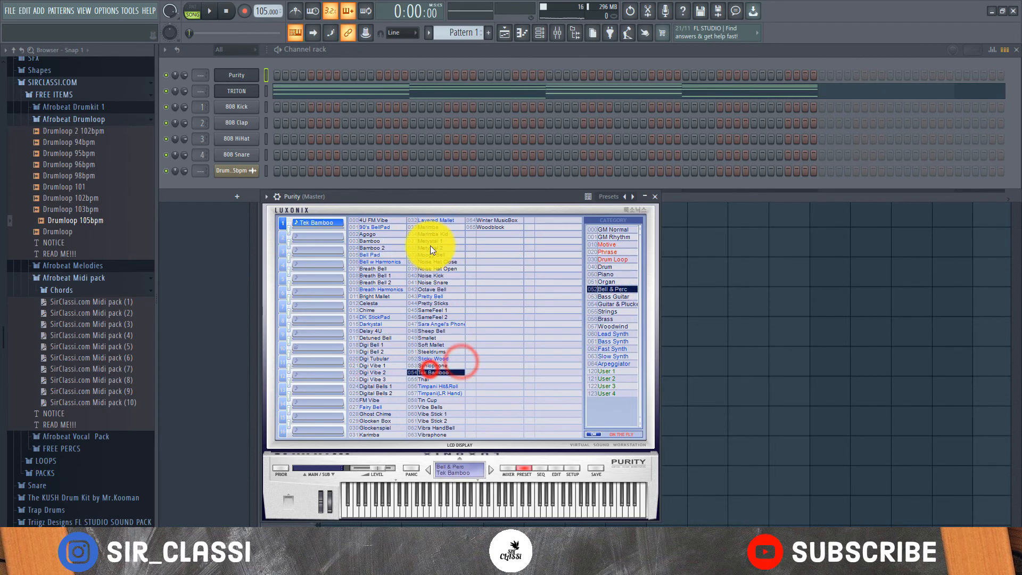
left_click(436, 323)
left_click(436, 333)
left_click(437, 325)
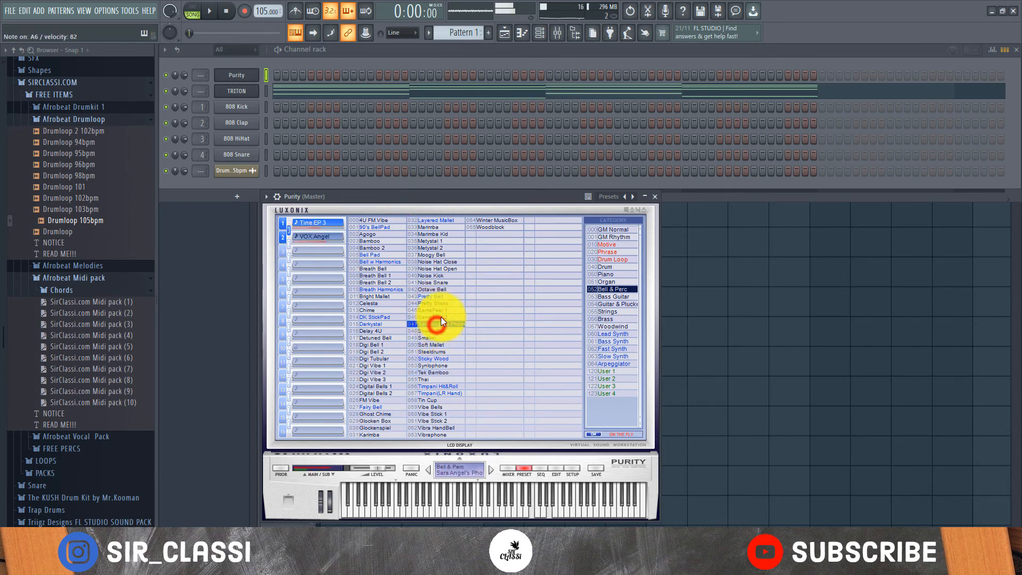
- Cut the chord notes from the TRITON channel
right_click(256, 91)
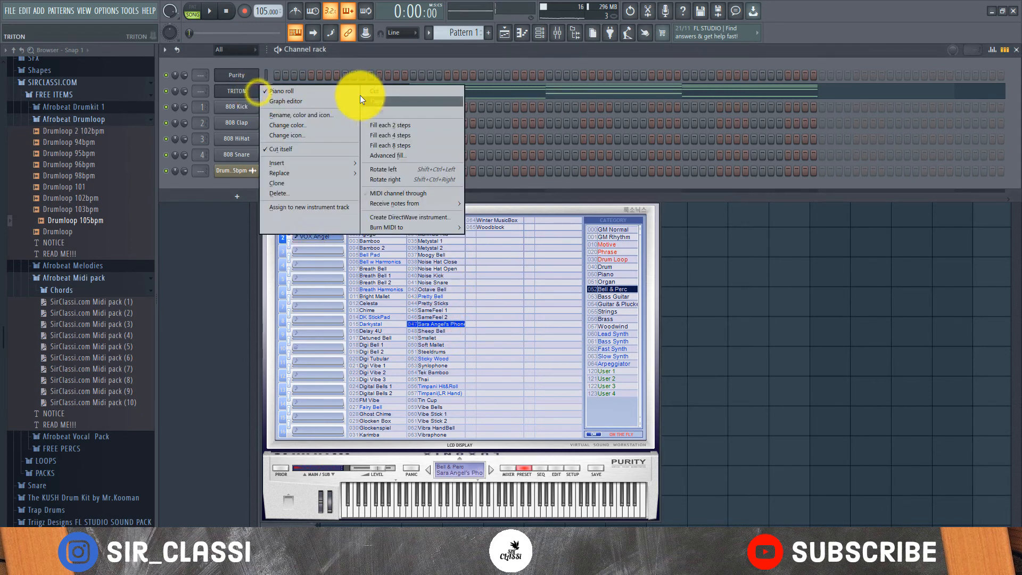
left_click(422, 93)
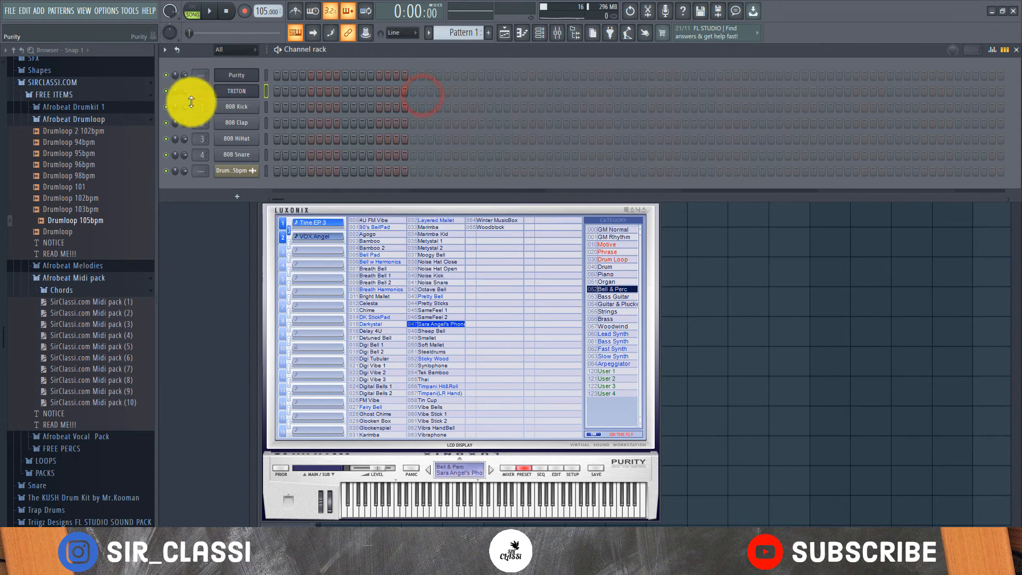
- Import SirClassi.com Midi pack (8) into the Purity channel's piano roll
right_click(230, 75)
left_click(322, 78)
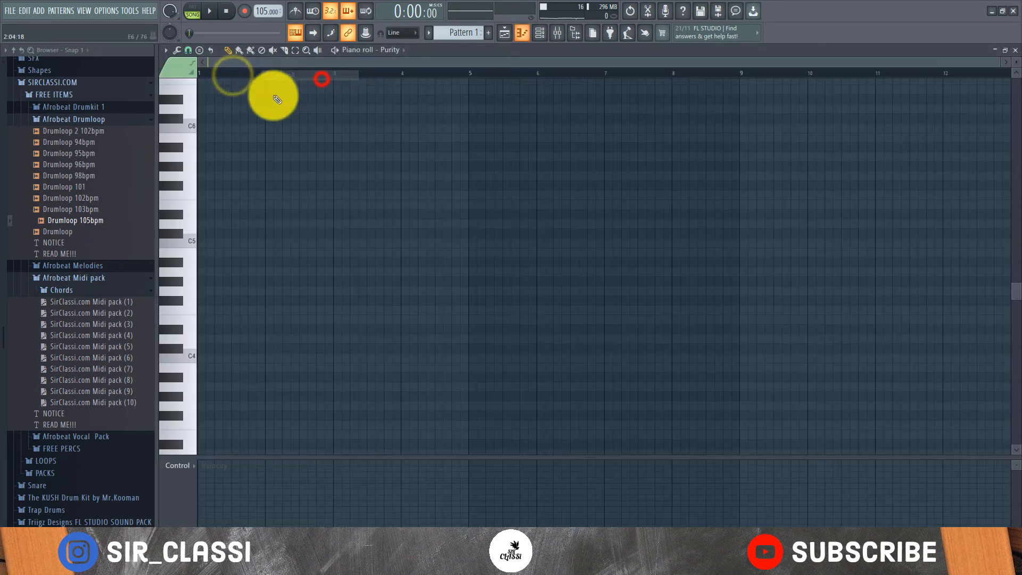
left_click_drag(85, 379, 297, 187)
- Play the Purity chords with the drum loop, following them in the piano roll and the playlist
key("space")
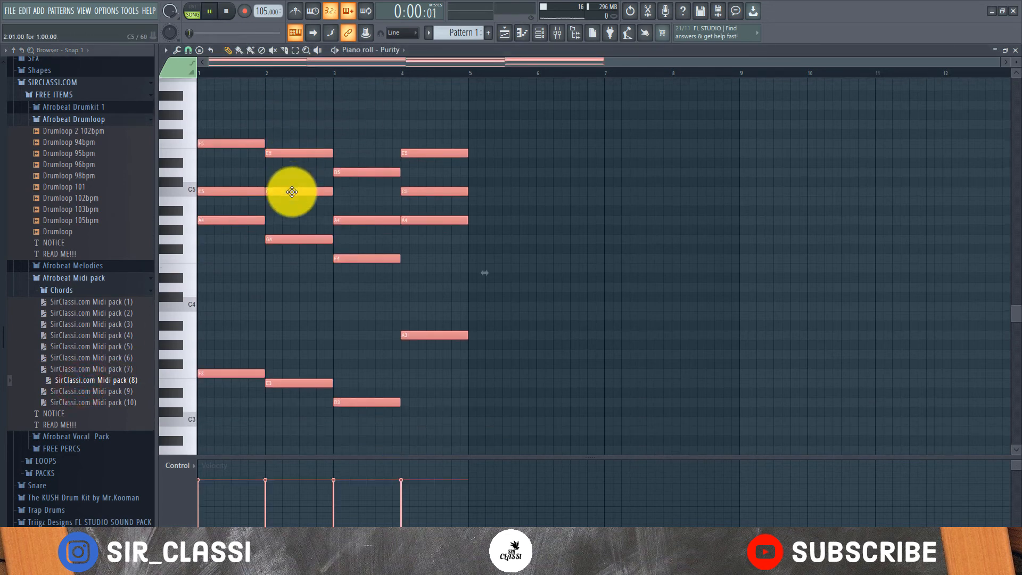
scroll(293, 193, "up", 3)
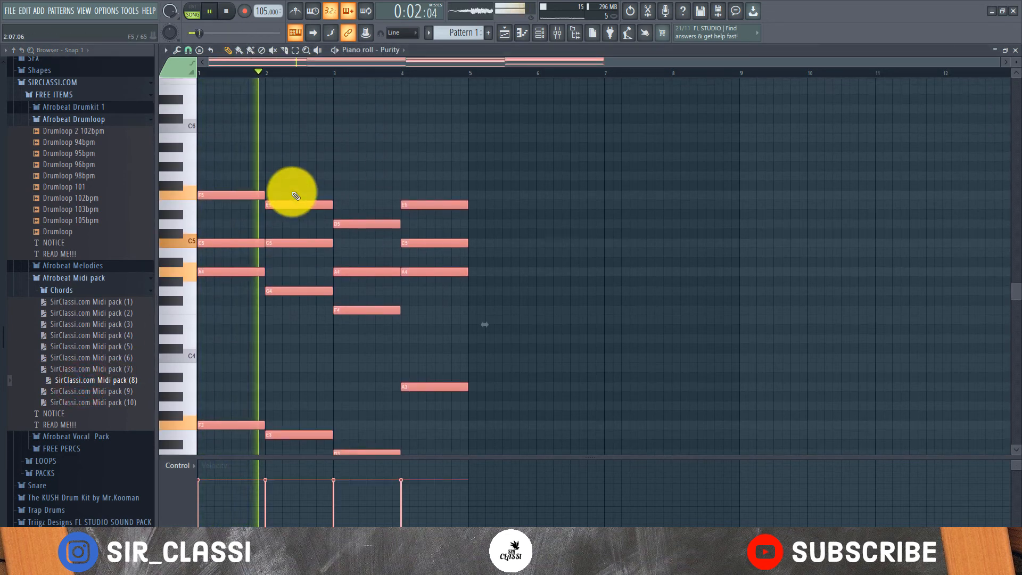
scroll(296, 196, "down", 5)
scroll(296, 196, "up", 5)
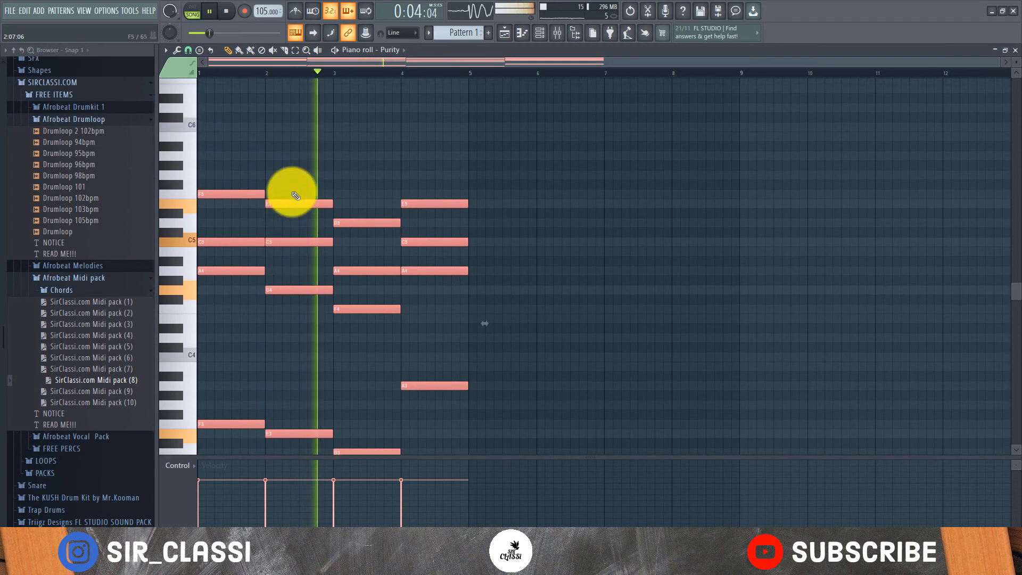
scroll(296, 196, "down", 6)
scroll(296, 196, "up", 3)
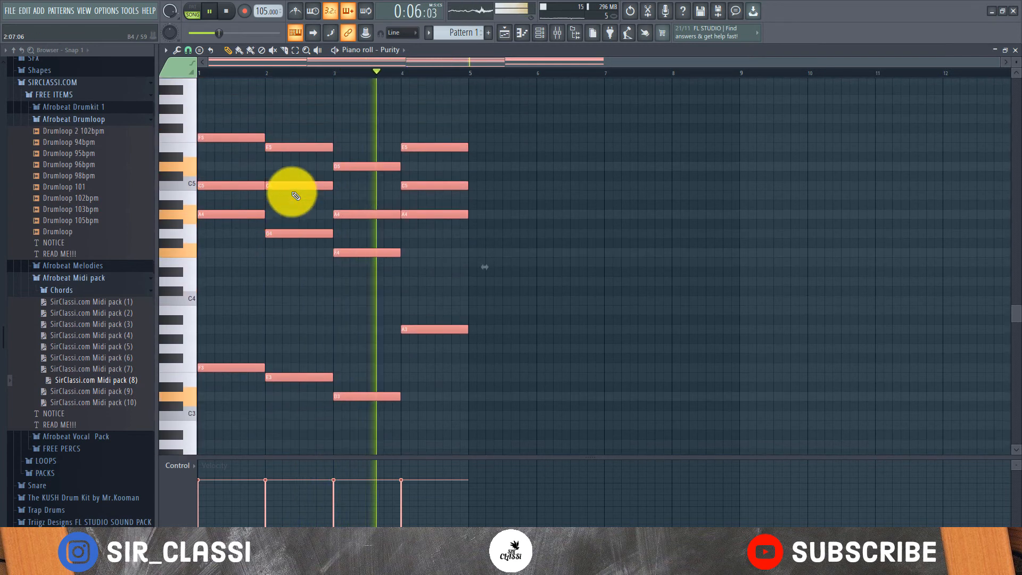
scroll(298, 207, "up", 2)
scroll(303, 210, "down", 3)
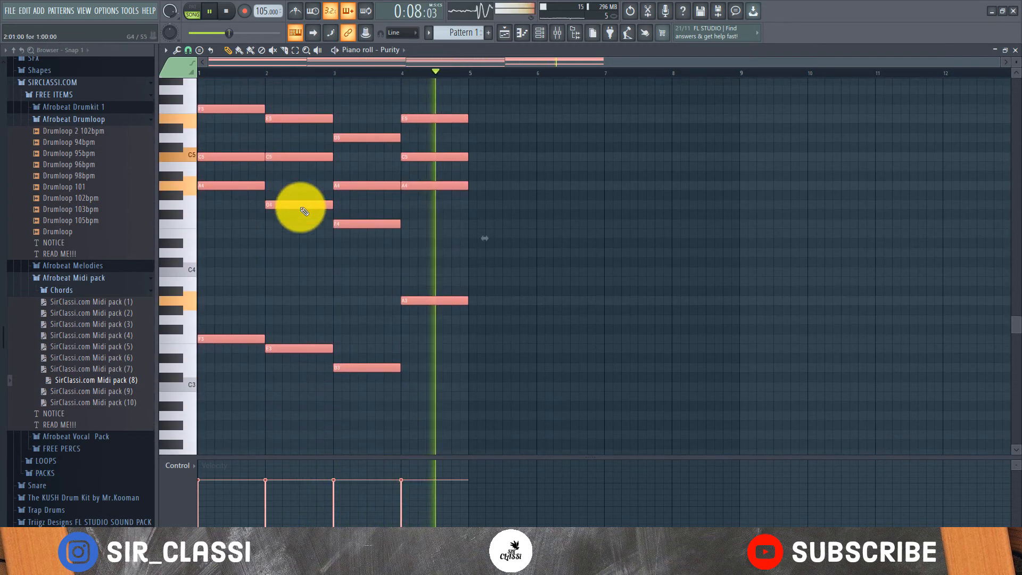
scroll(406, 206, "up", 1)
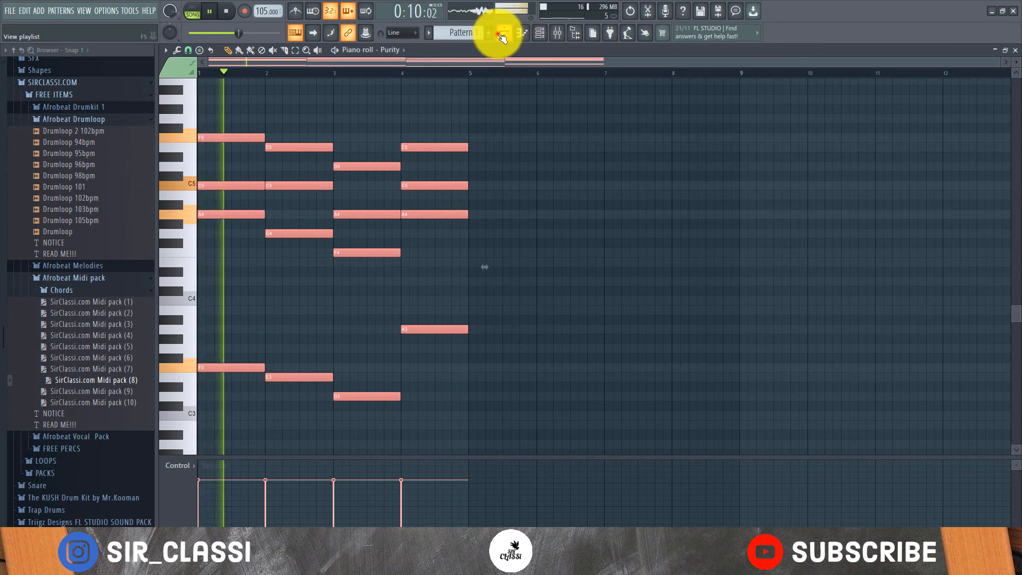
left_click(501, 34)
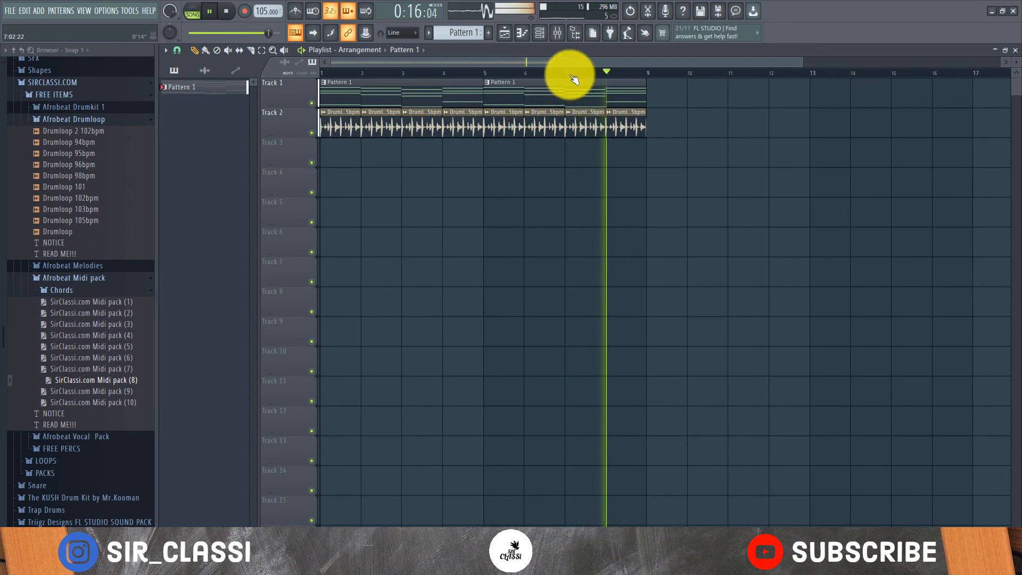
key("space")
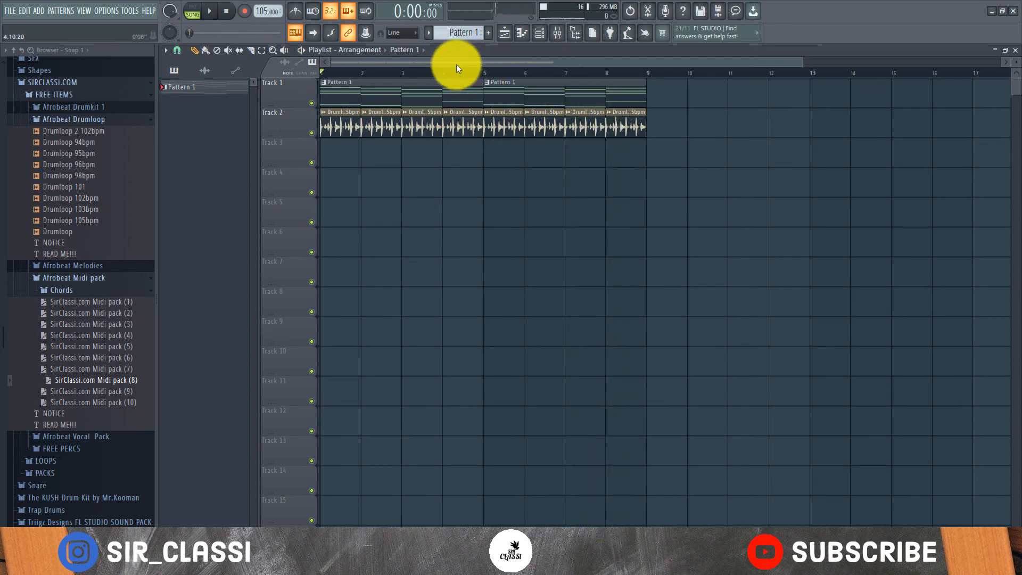
scroll(450, 74, "down", 2)
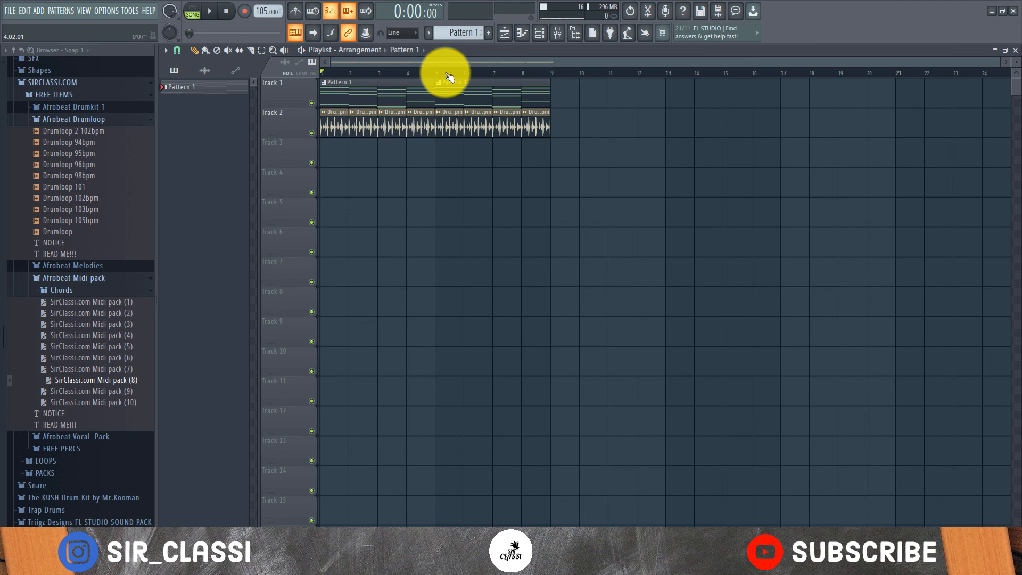
left_click(473, 79)
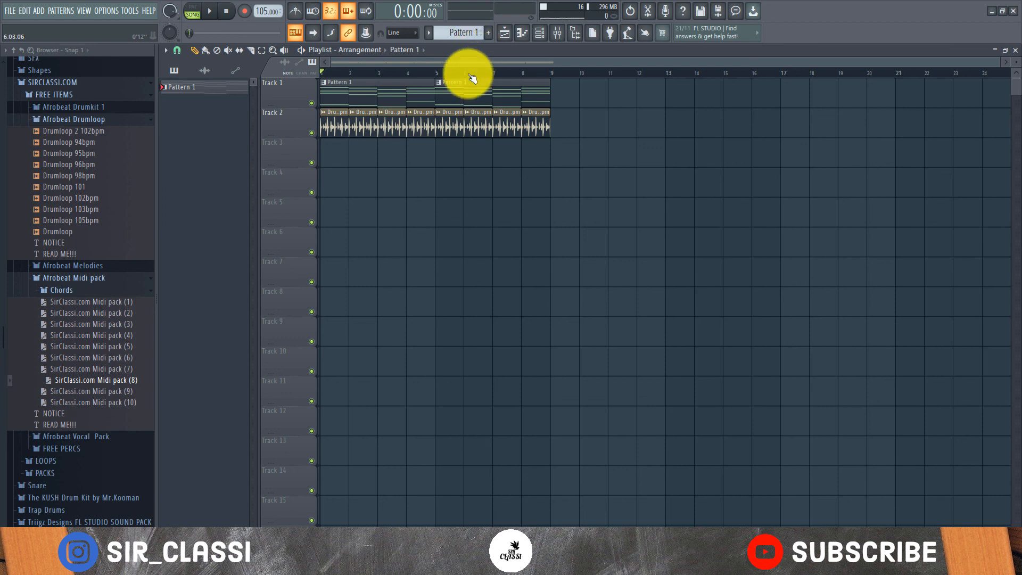